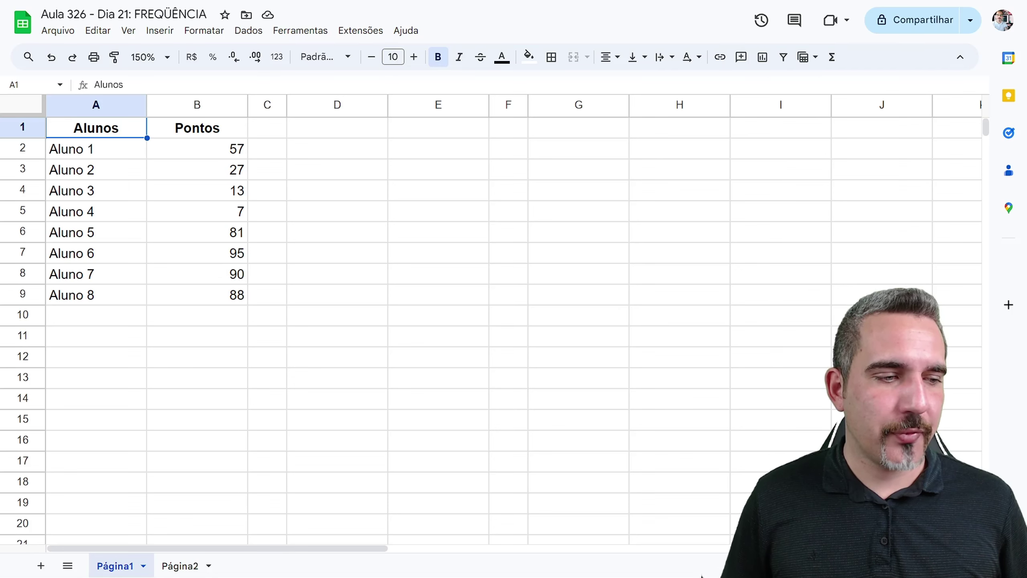
Paste the copied table of score classes and upper limits beside the student list and move it to D2:E11.
click(325, 131)
key(ctrl+v)
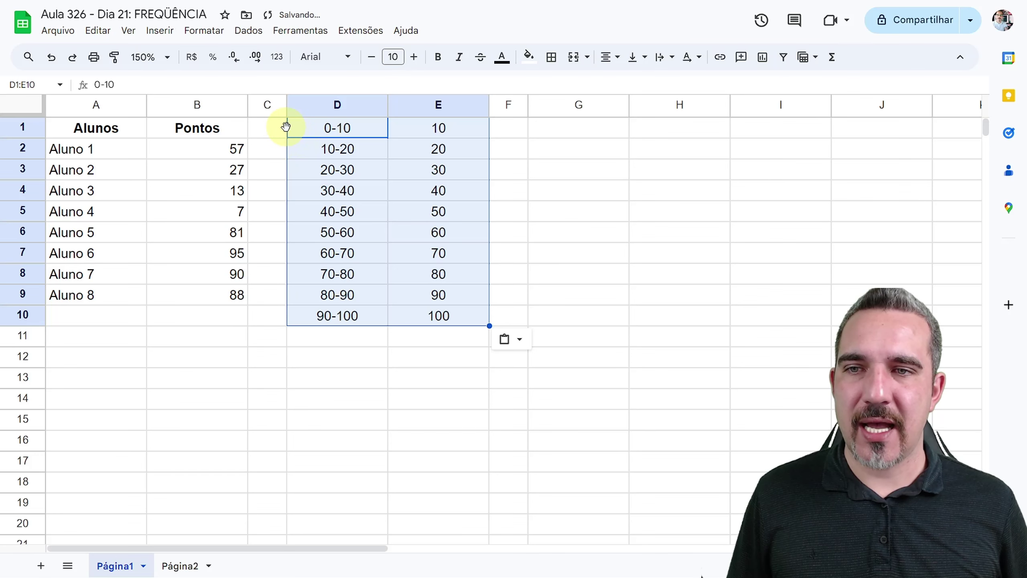
drag(285, 127, 303, 149)
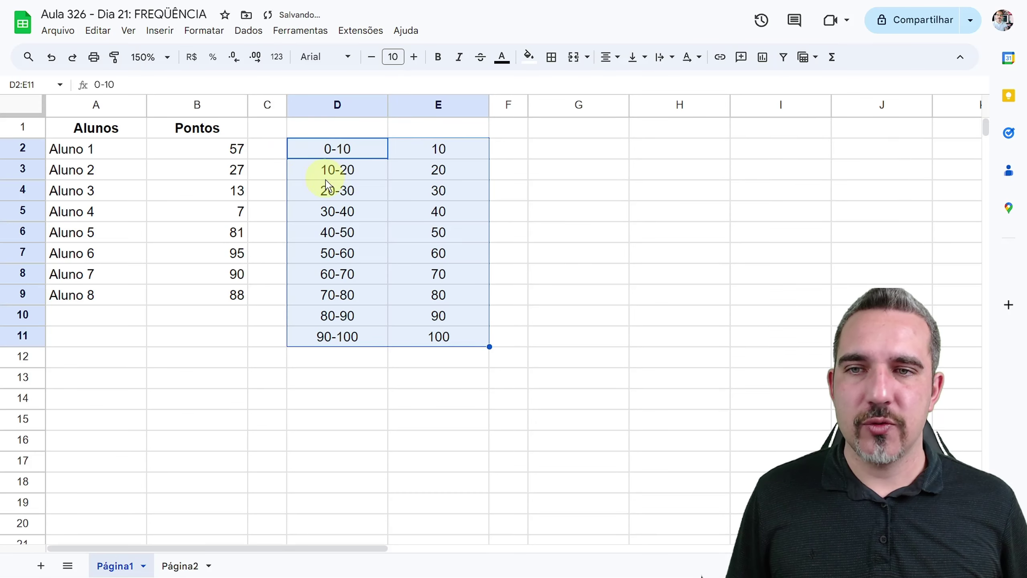
Examine the score intervals in D2:D11 row by row against their upper limits in E2:E11.
click(368, 211)
click(345, 156)
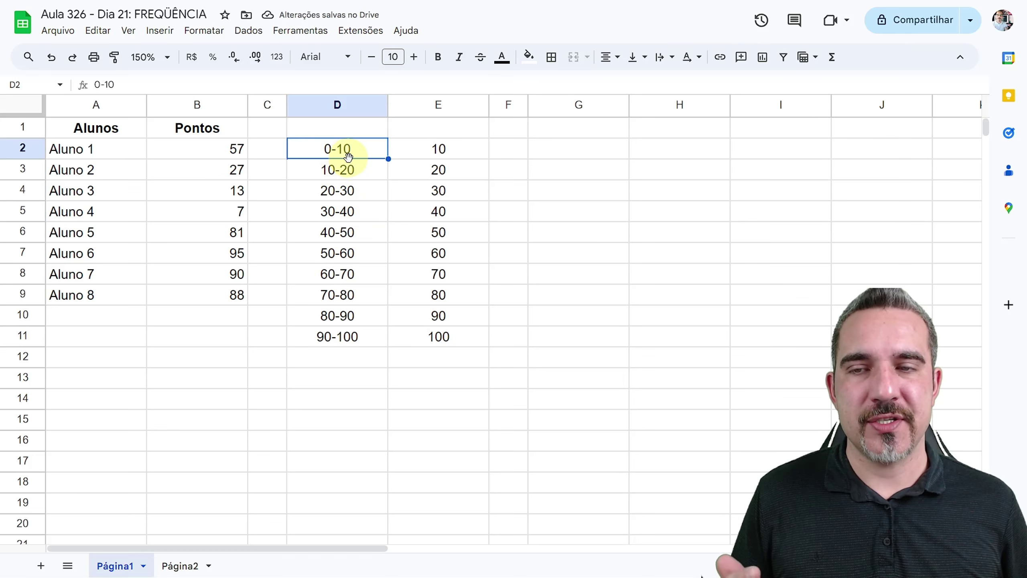
click(398, 154)
drag(358, 149, 433, 162)
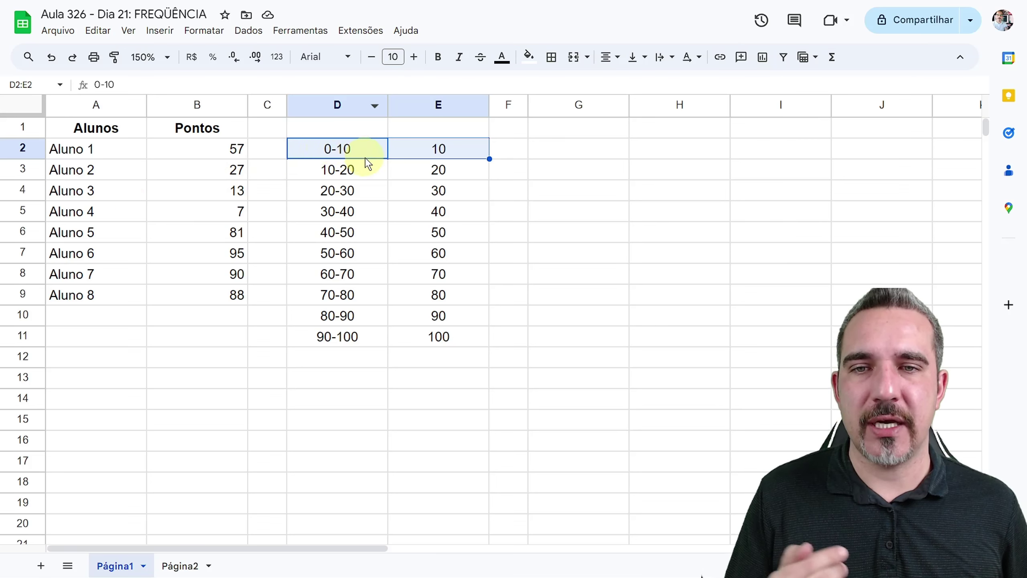
click(345, 175)
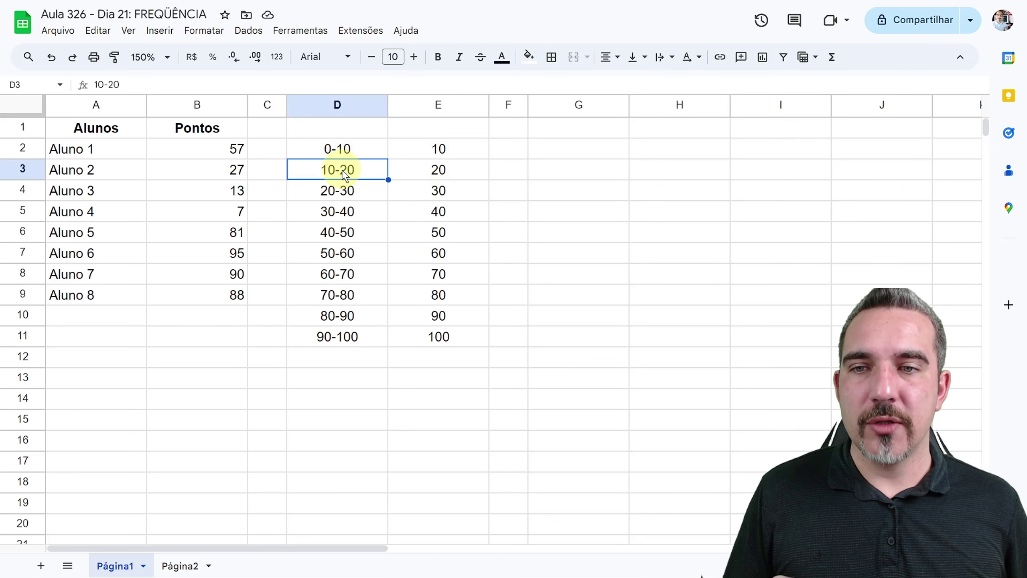
click(424, 167)
drag(339, 190, 425, 189)
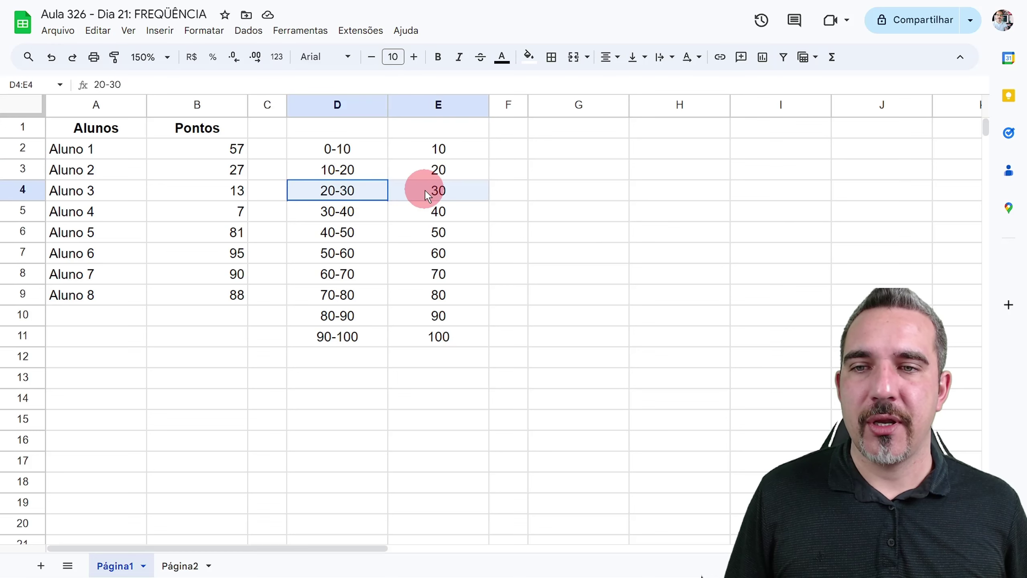
drag(371, 216, 416, 212)
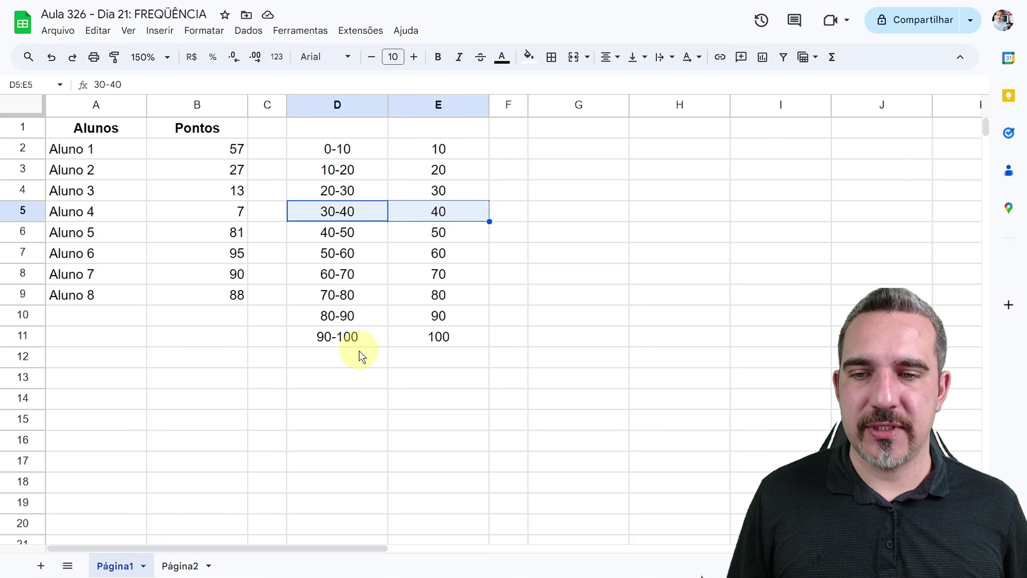
drag(339, 336, 416, 339)
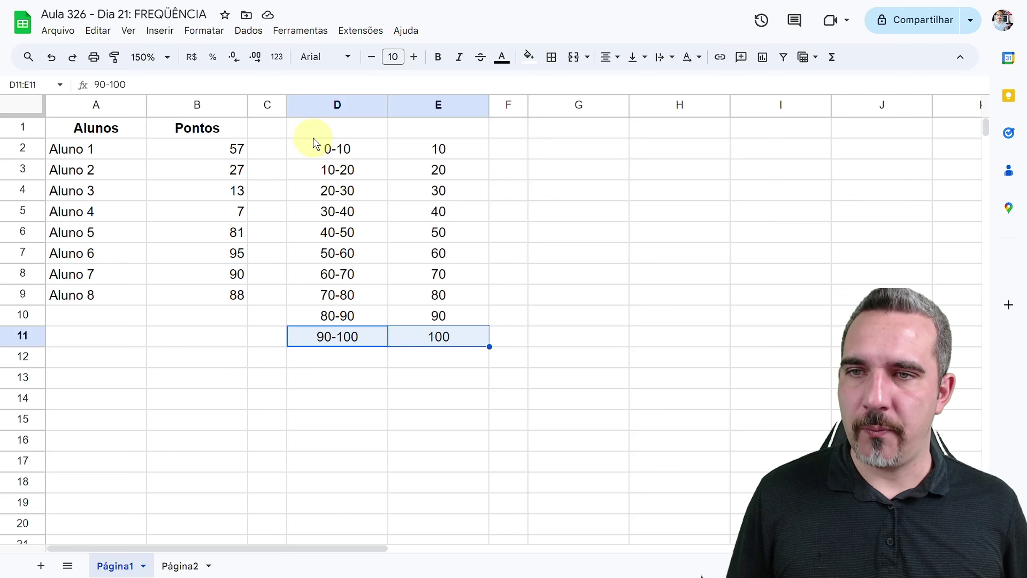
Narrow columns A to F to make the student list and class table more compact.
drag(287, 105, 219, 105)
drag(146, 104, 113, 102)
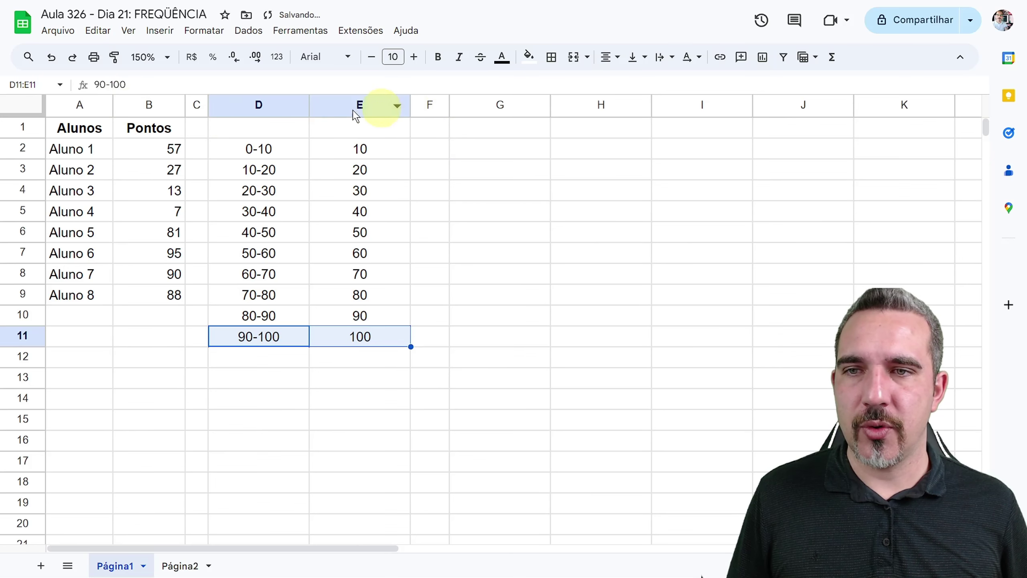
mouse_move(282, 111)
mouse_down()
mouse_move(316, 104)
mouse_move(286, 103)
mouse_up()
click(429, 149)
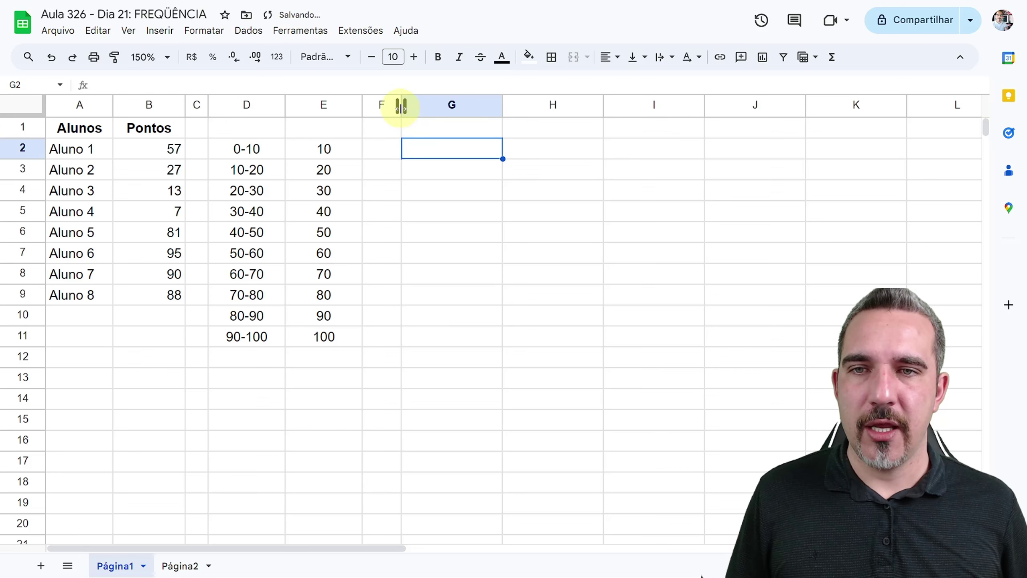
drag(401, 105, 389, 109)
Start a FREQÜÊNCIA formula in cell G2.
click(415, 145)
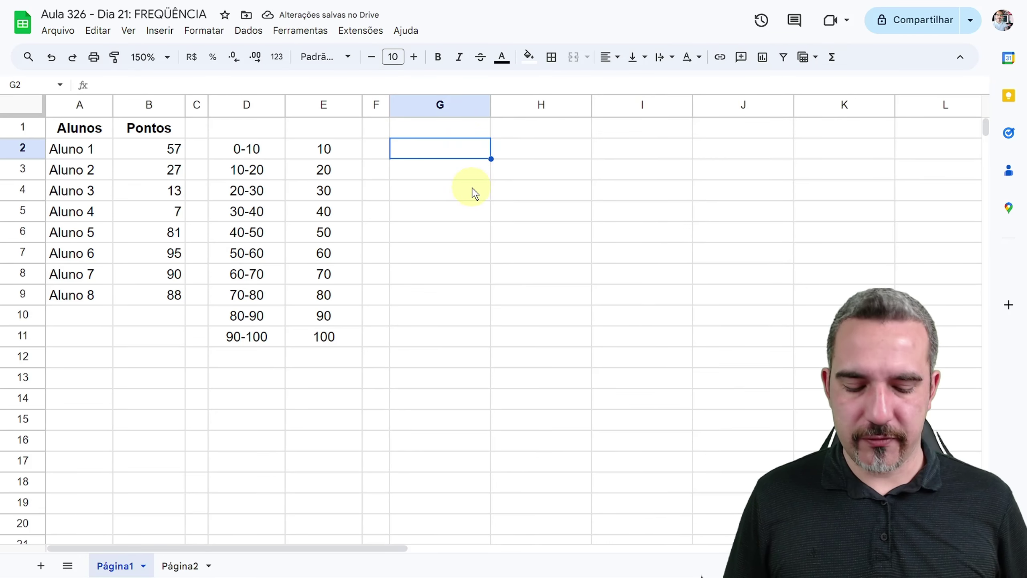
text(=fre)
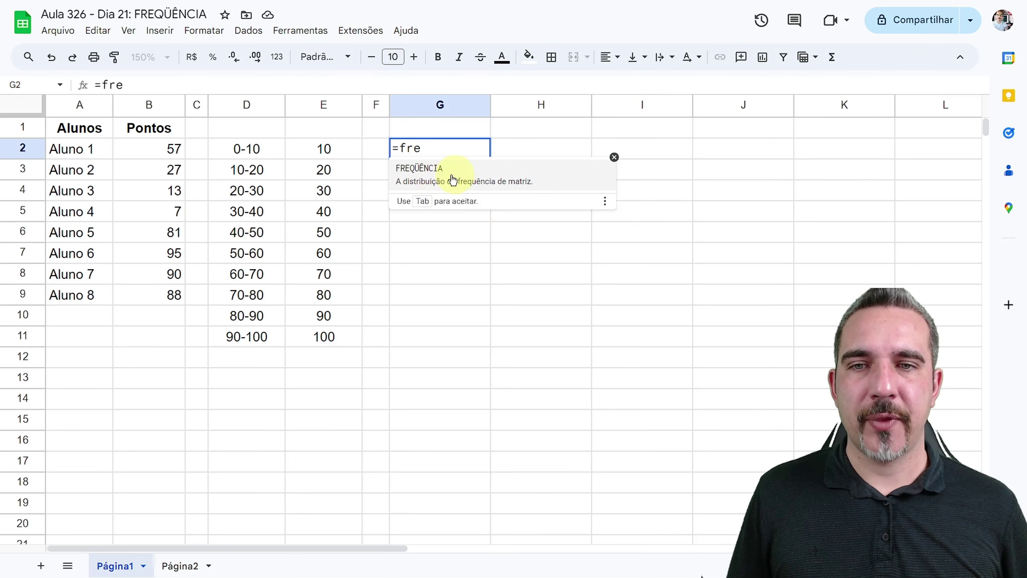
click(449, 177)
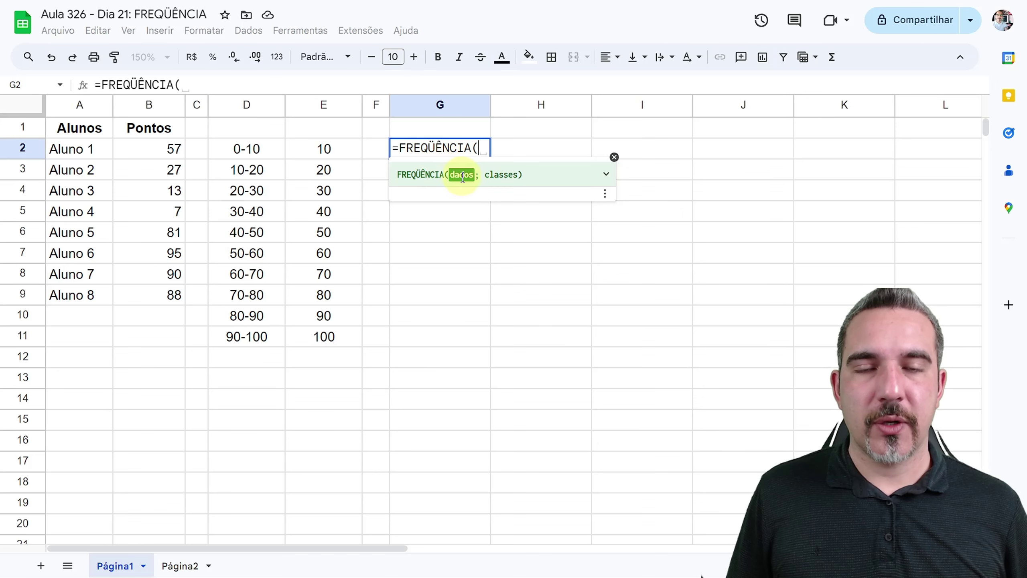
click(614, 157)
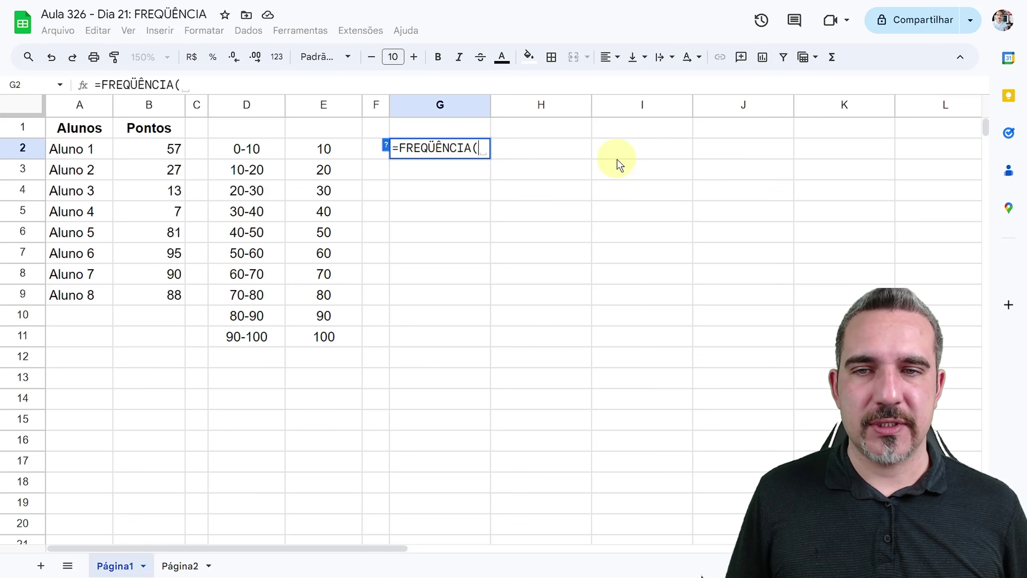
click(390, 149)
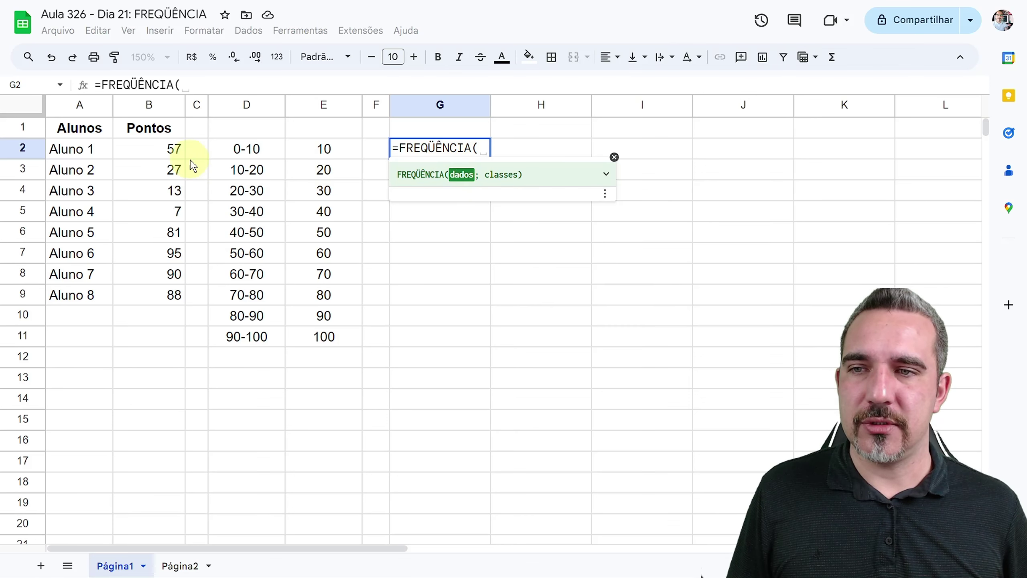
click(161, 148)
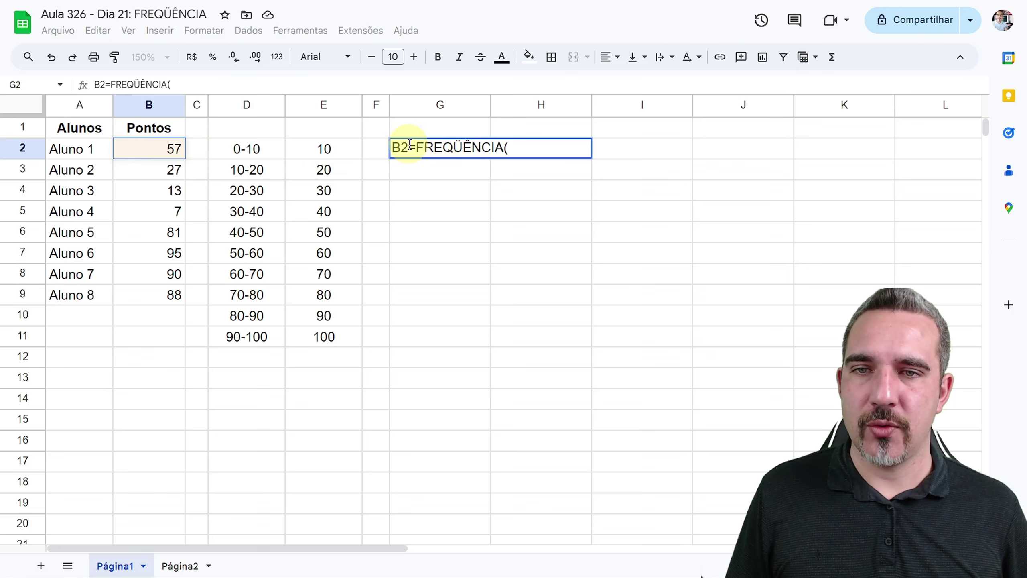
double_click(394, 149)
key(BackSpace)
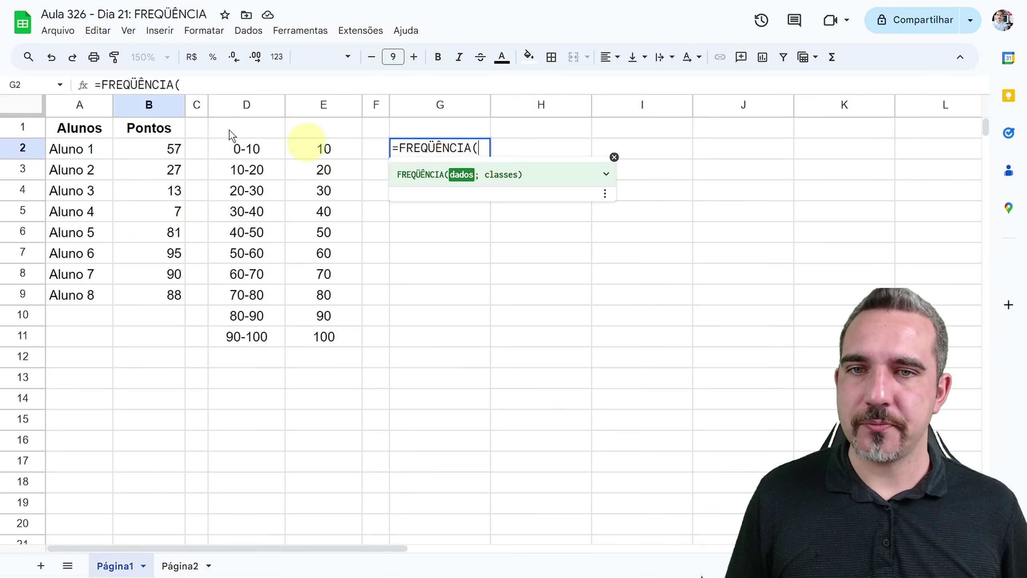
Complete the formula in G2 with B2:B9 as the data and E2:E11 as the classes.
drag(172, 149, 167, 294)
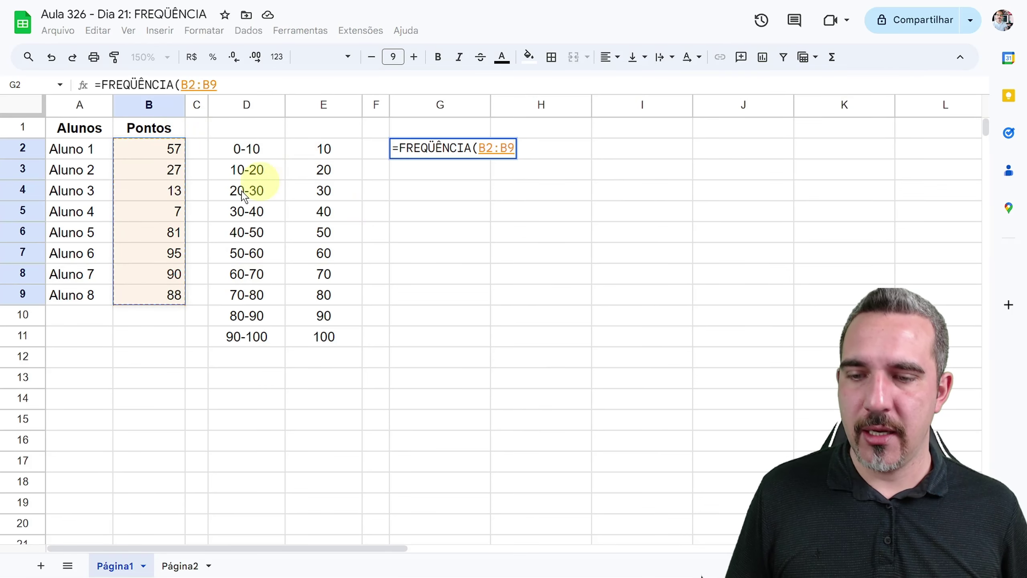
text(;)
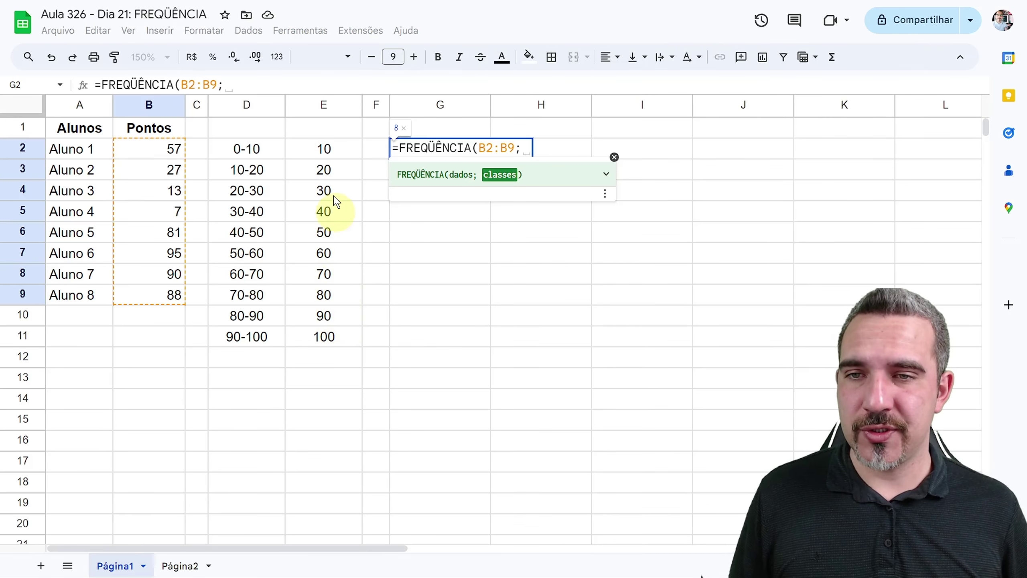
drag(333, 154, 323, 335)
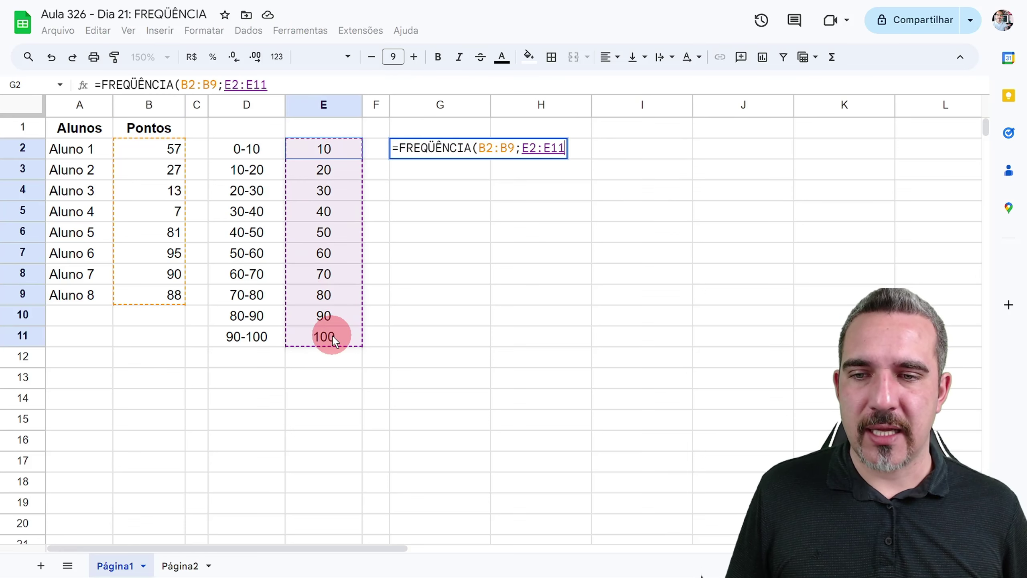
key(Return)
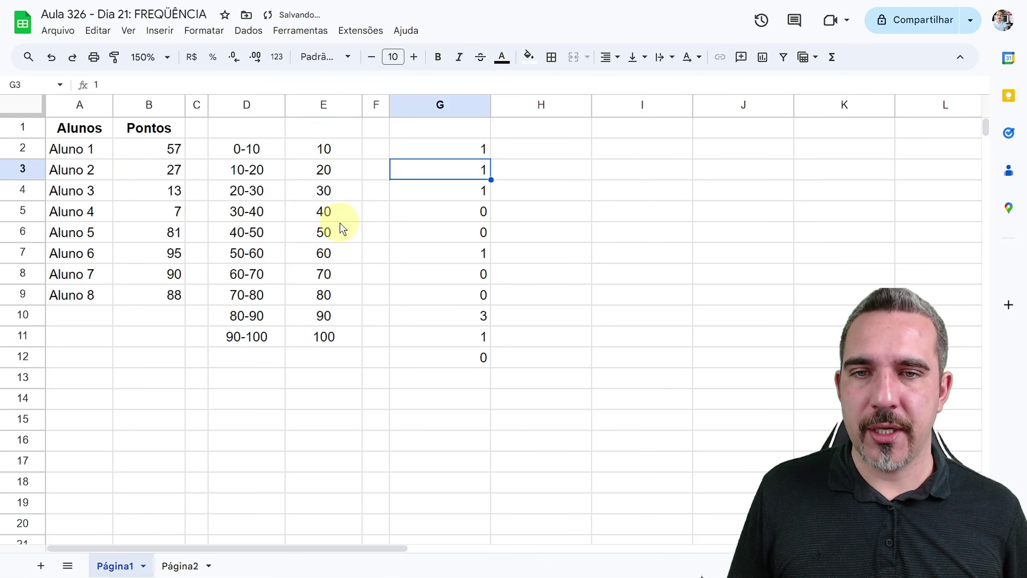
Compare the frequencies in column G with the student scores in B2:B9 and the class intervals in column D.
click(473, 150)
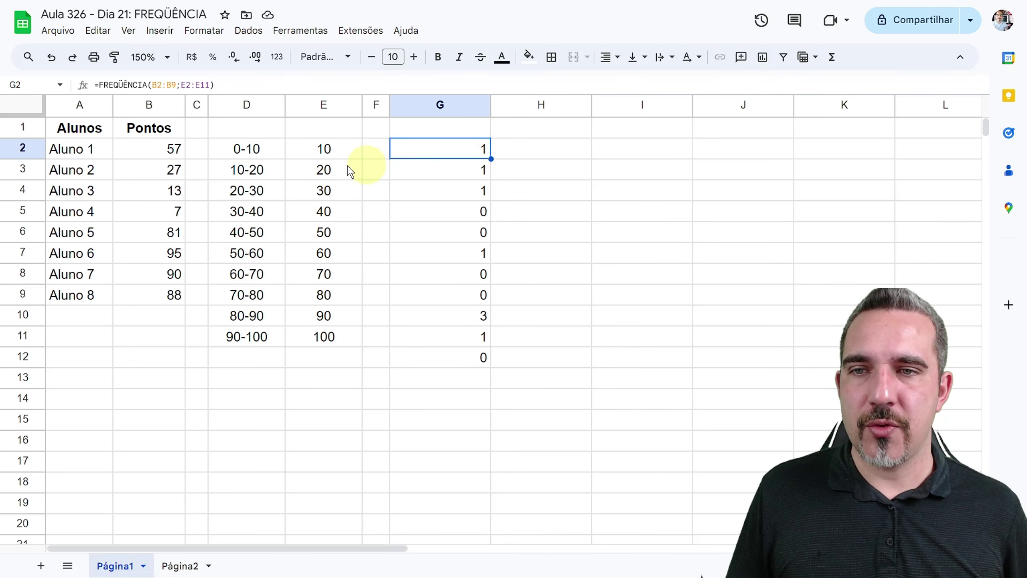
click(254, 148)
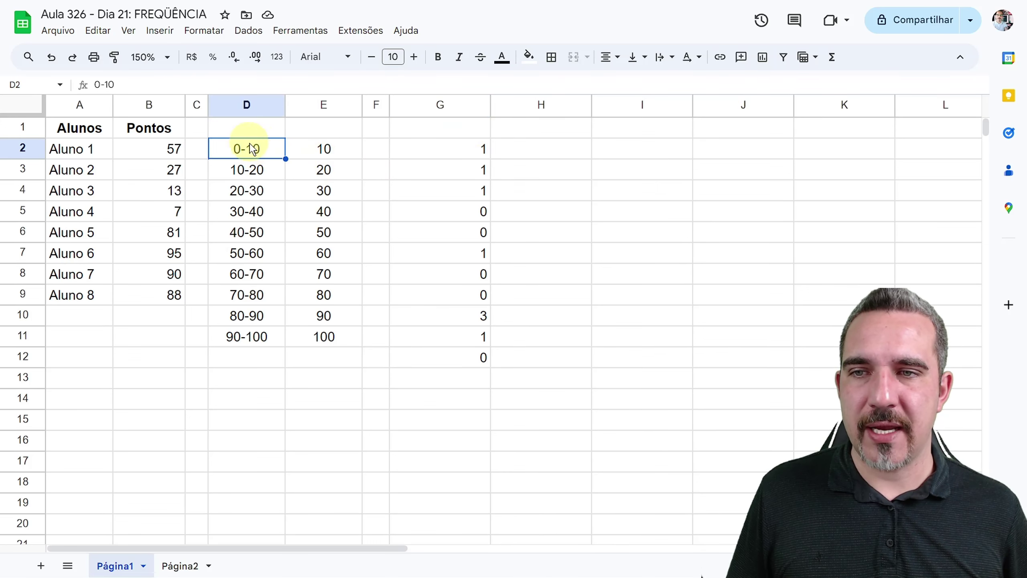
click(170, 217)
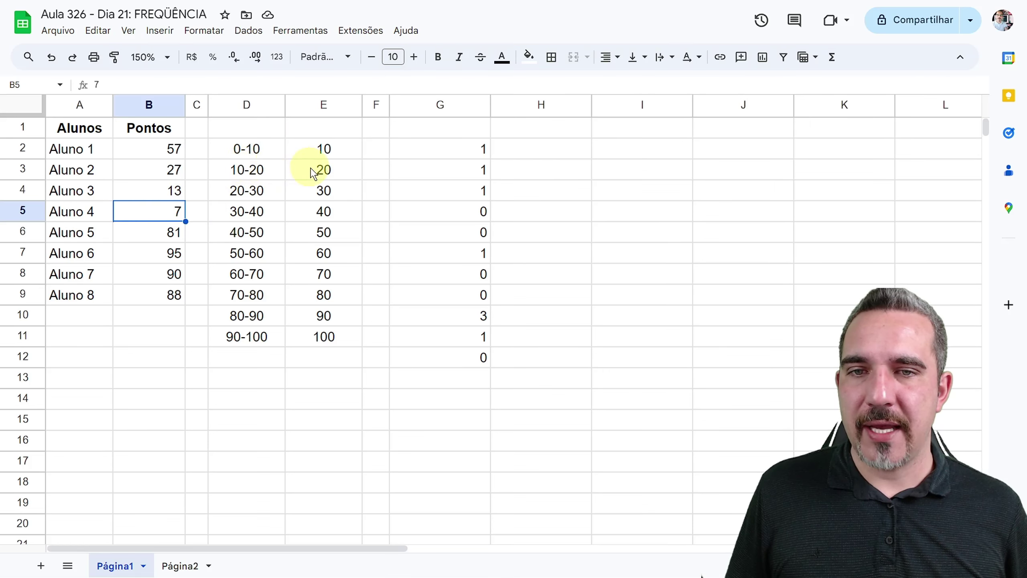
click(449, 169)
click(450, 194)
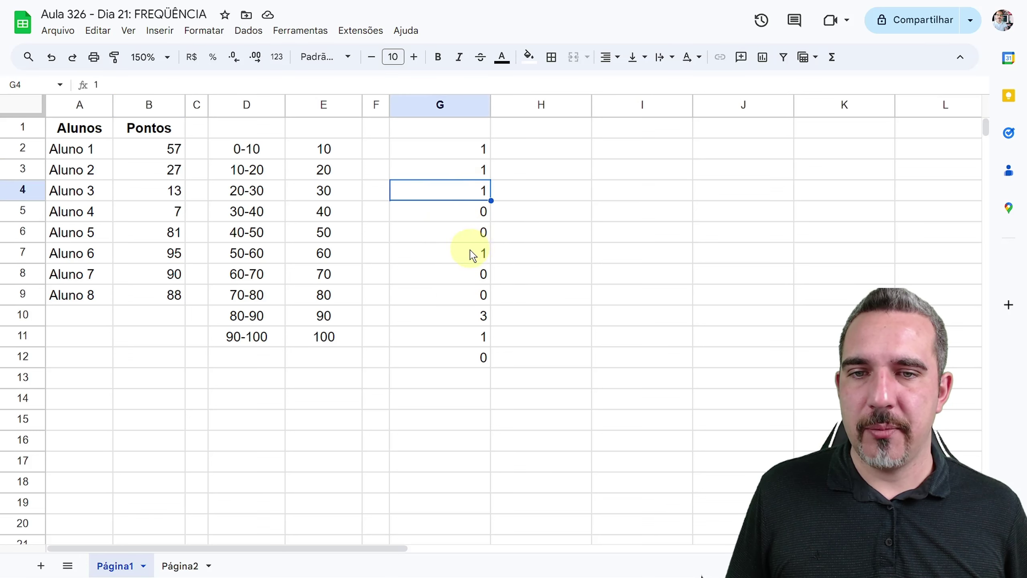
click(474, 255)
click(470, 317)
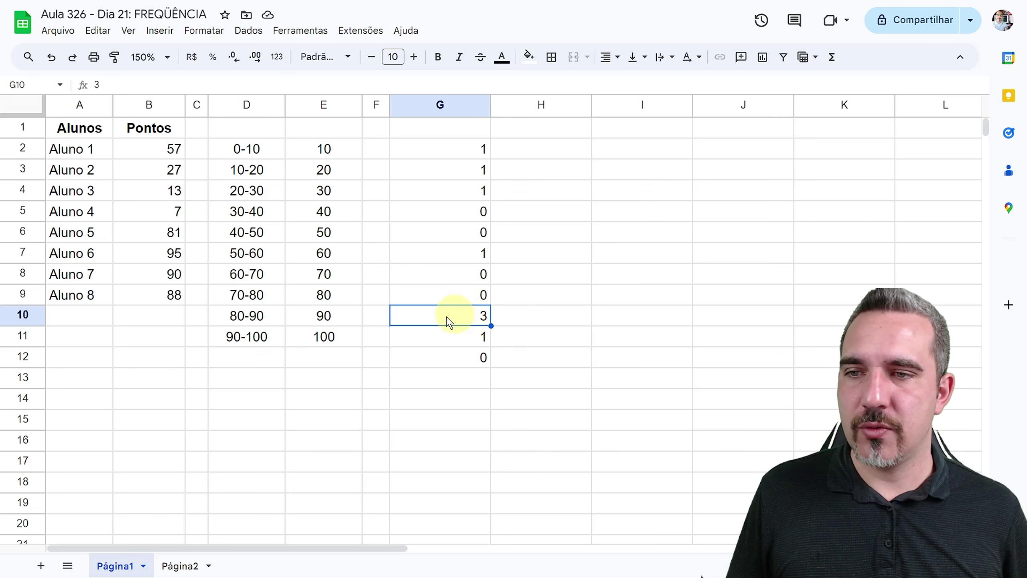
click(172, 239)
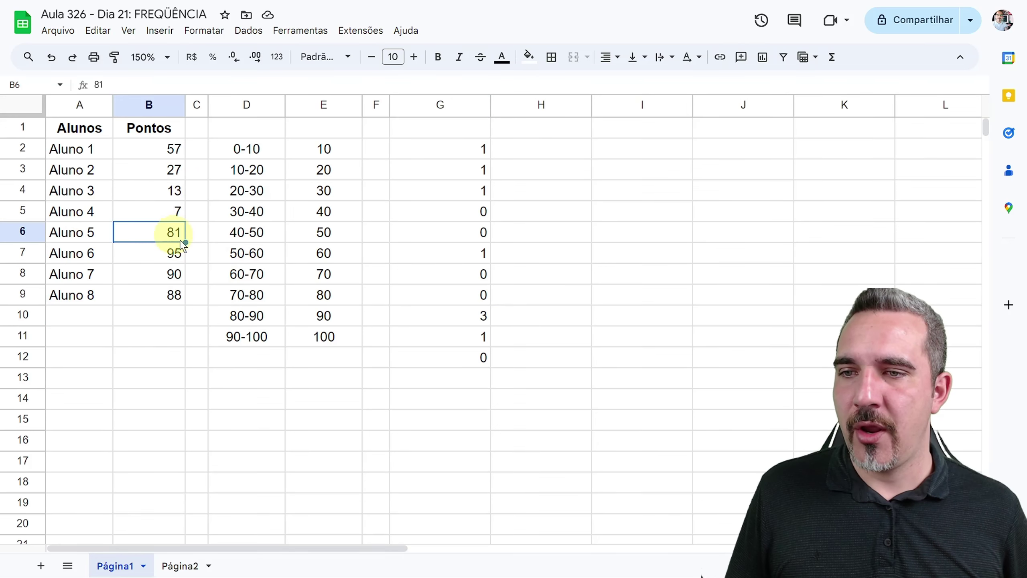
ctrl+click(164, 280)
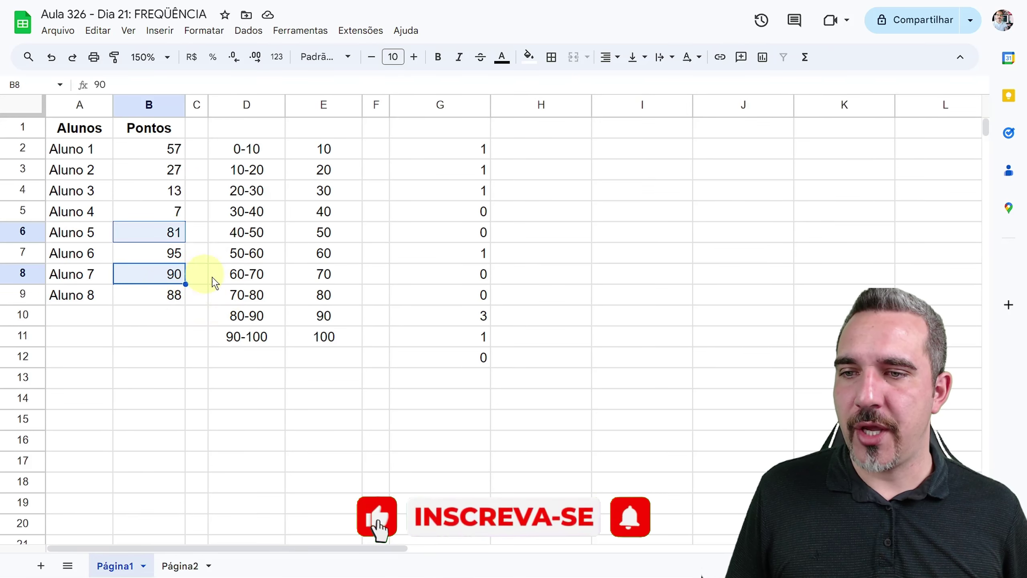
shift+click(165, 294)
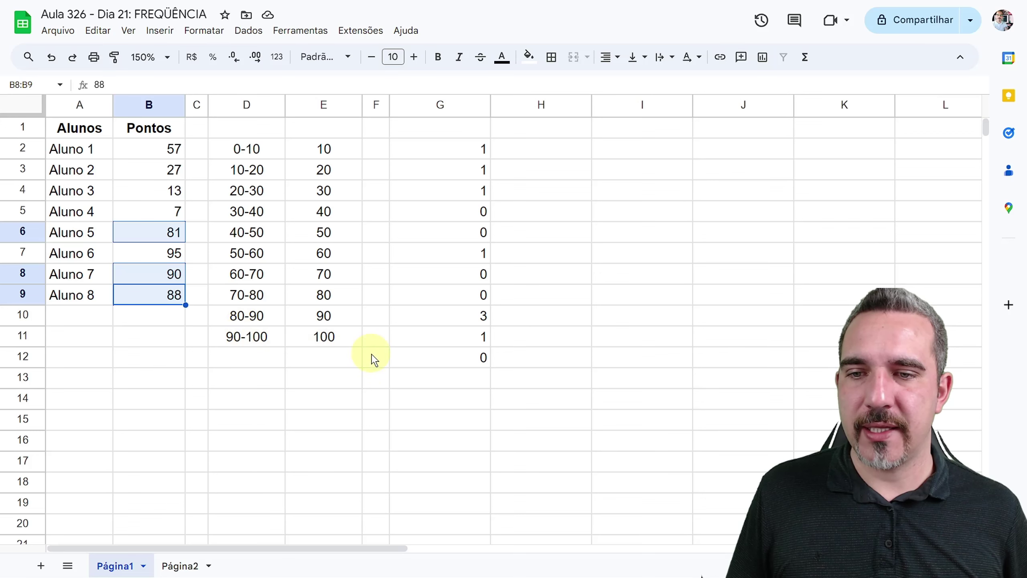
click(175, 254)
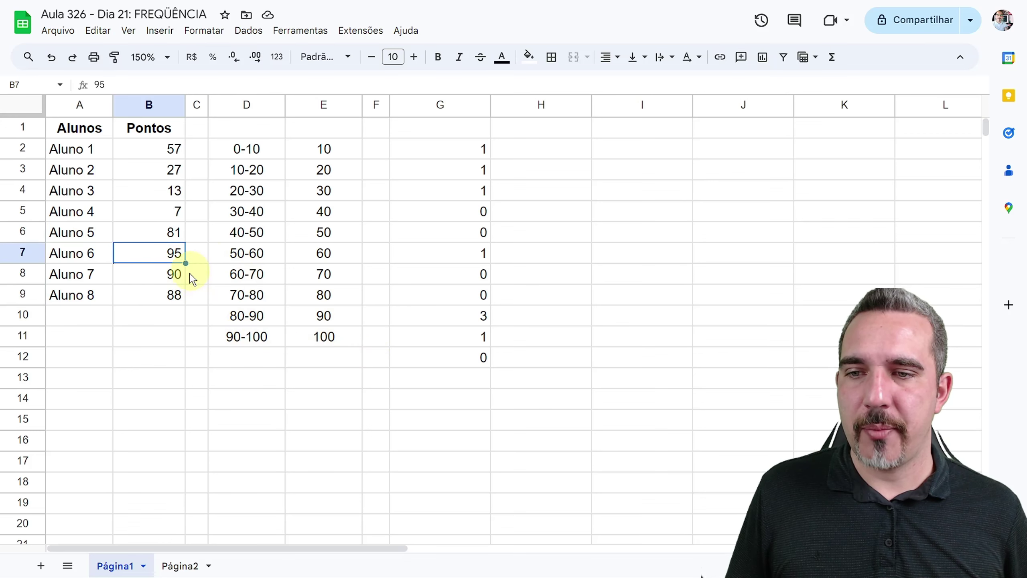
Change the last class label, in D11, to 91-100.
click(249, 337)
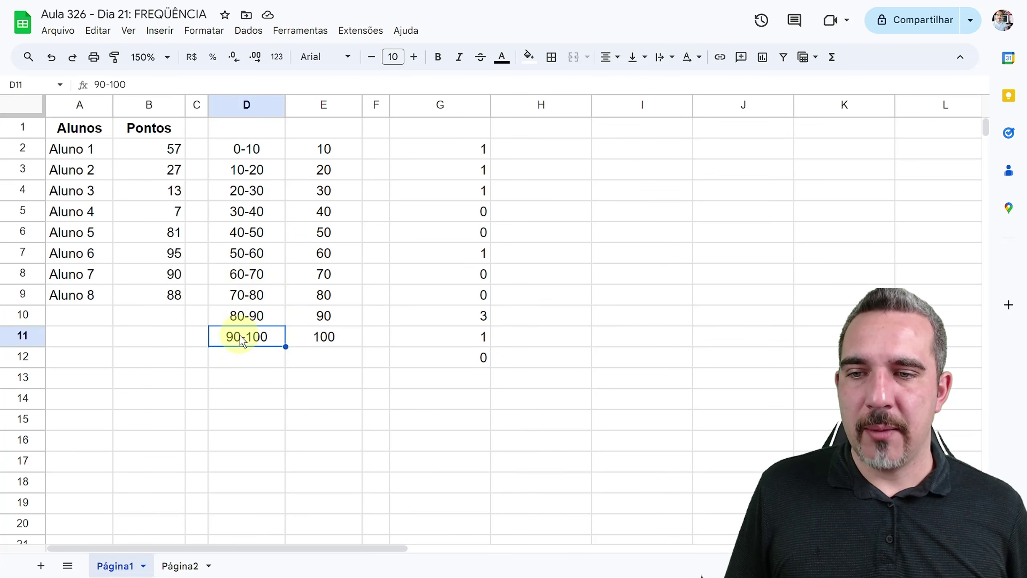
double_click(242, 340)
drag(240, 332, 233, 335)
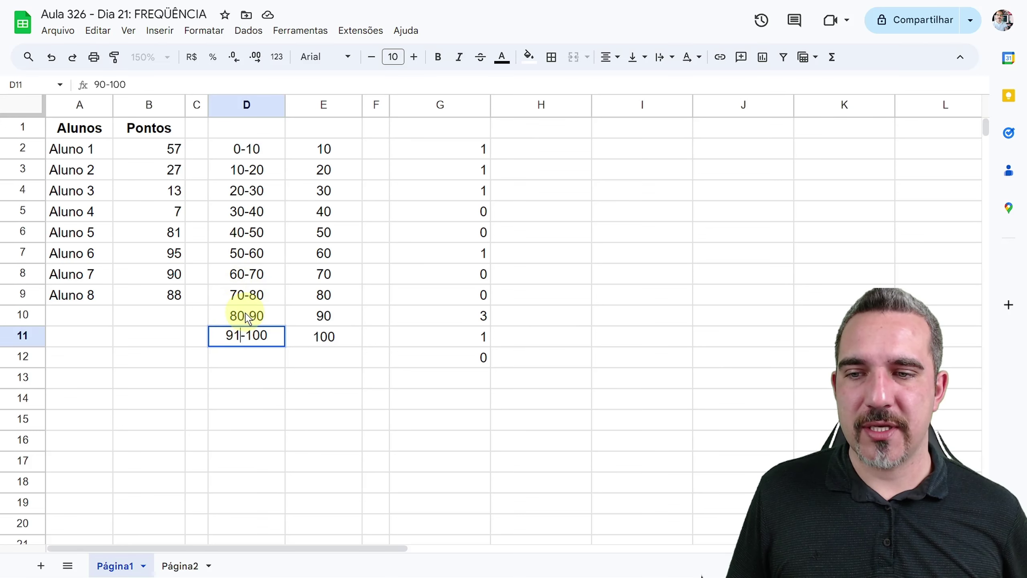
key(Return)
double_click(246, 333)
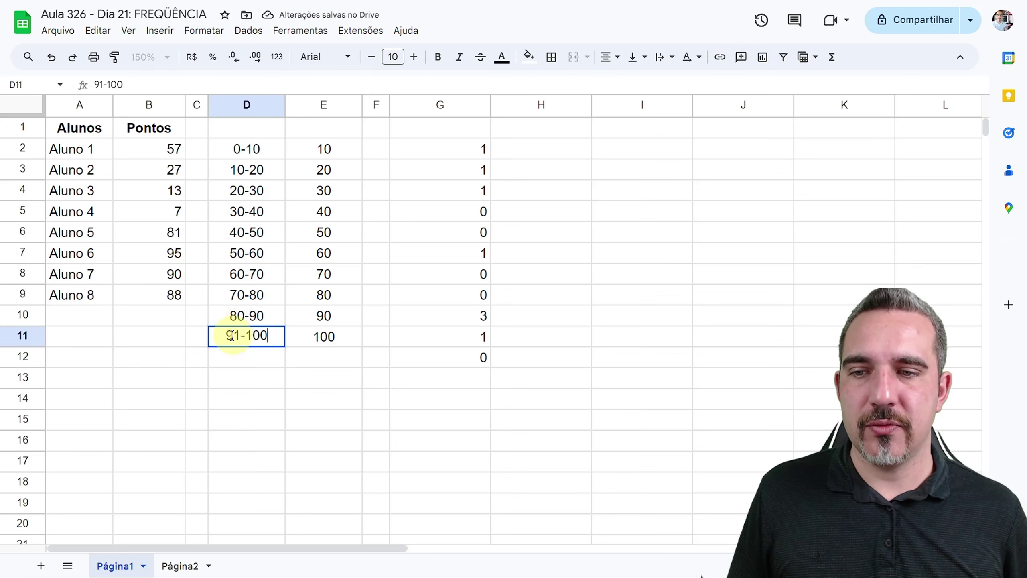
drag(240, 336, 225, 335)
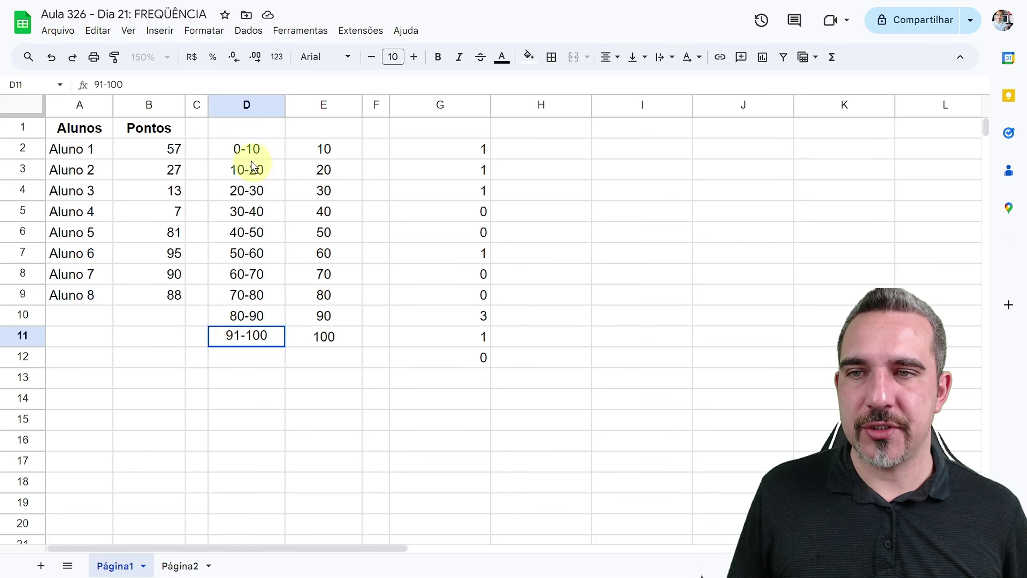
click(245, 146)
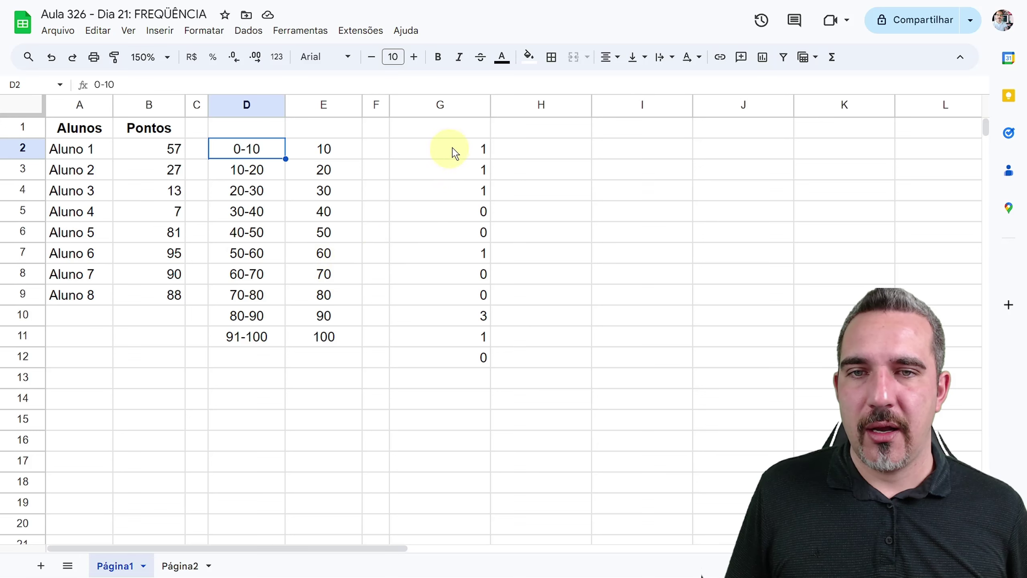
Change the score of Aluno 2 to 5 and the score of Aluno 3 to 9.
drag(452, 148, 452, 357)
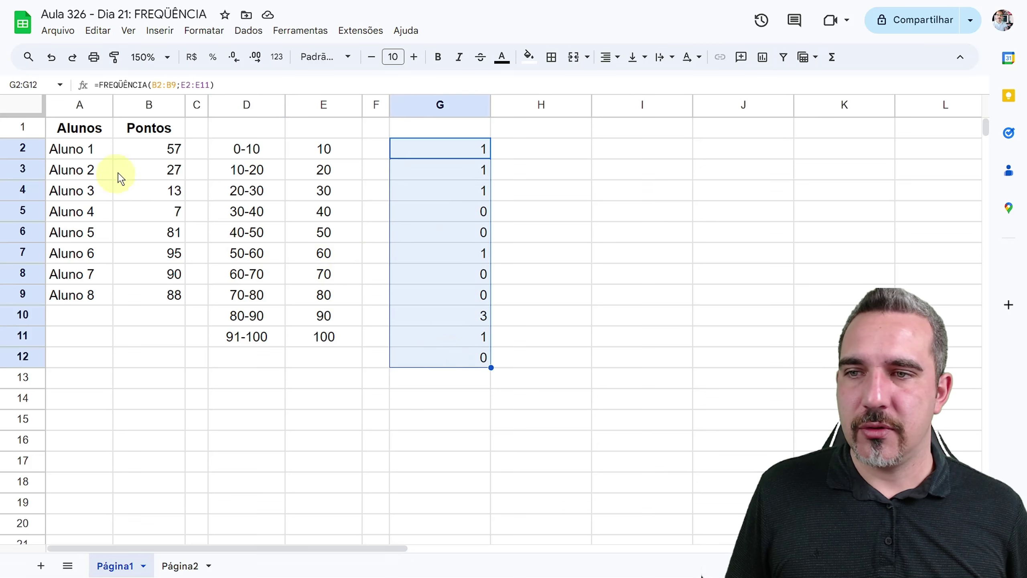
click(152, 173)
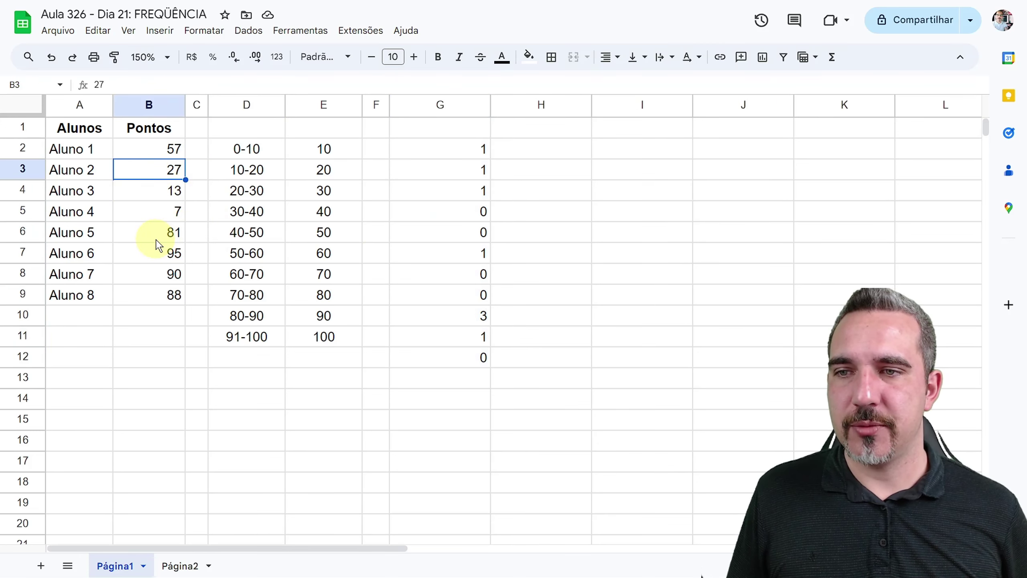
text(5)
key(Return)
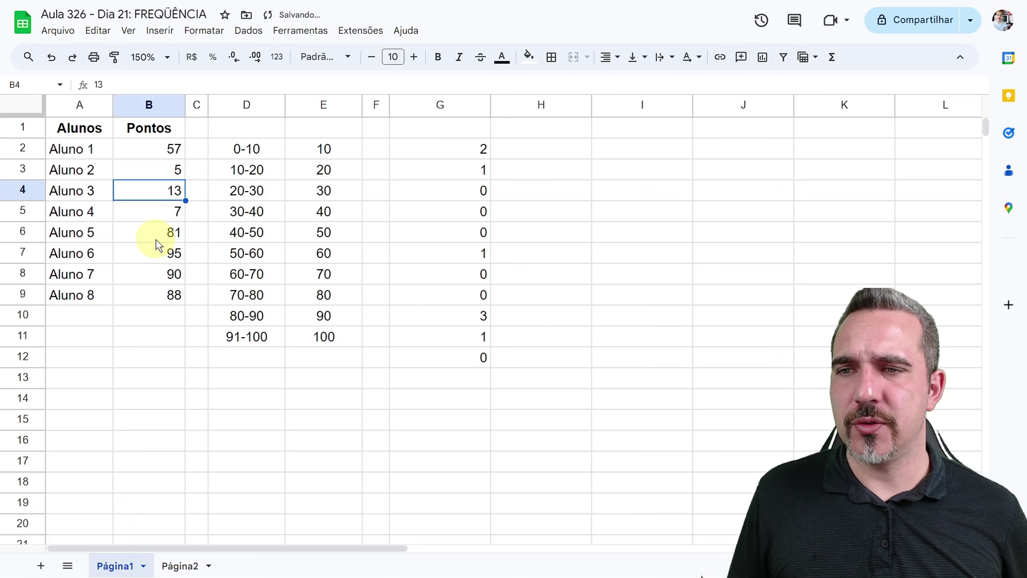
text(9)
key(Return)
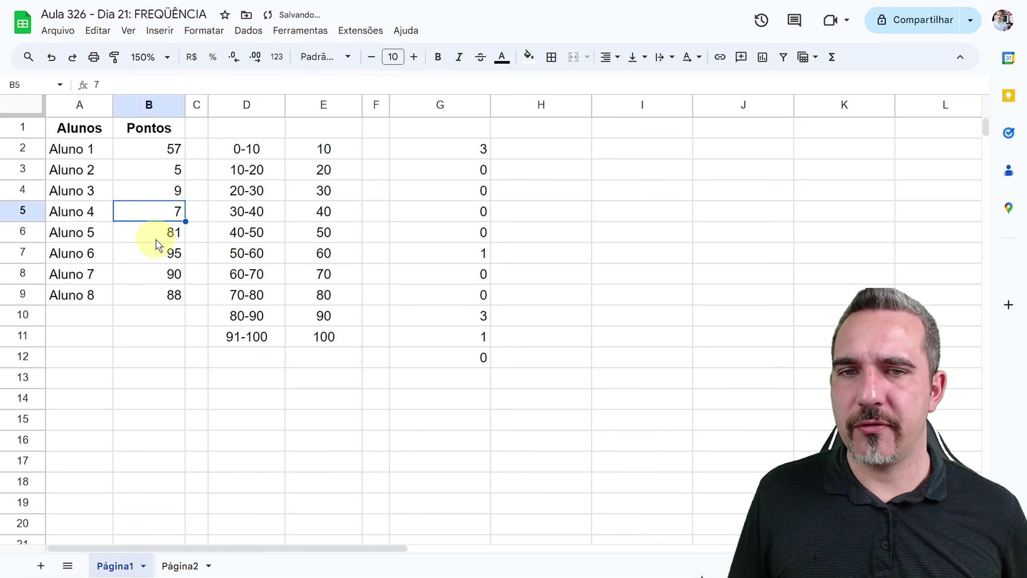
Compare the scores in B3:B5 with the 0-10 class in D2:E2 and its frequency in G2.
drag(173, 184, 172, 208)
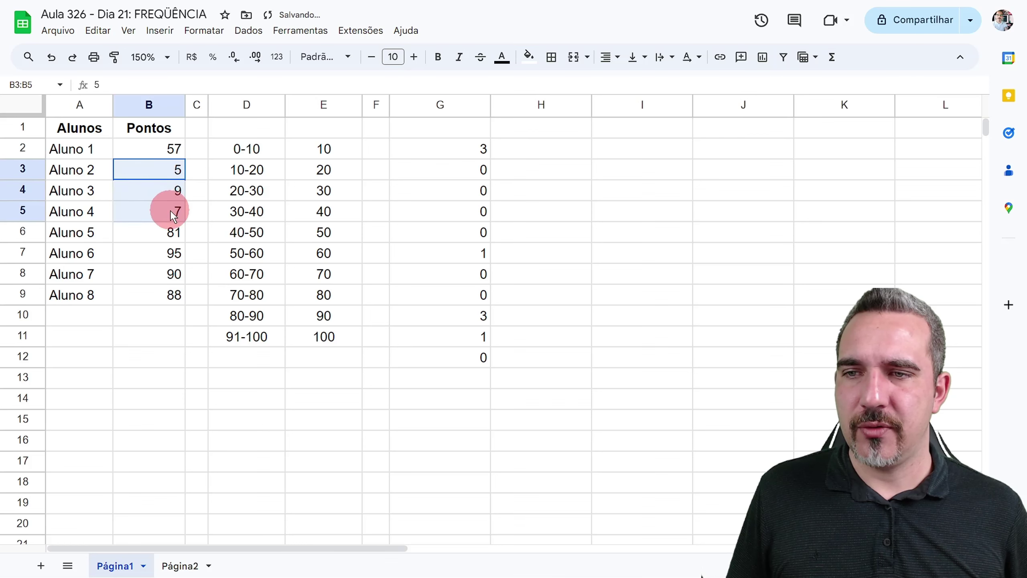
drag(251, 157, 328, 154)
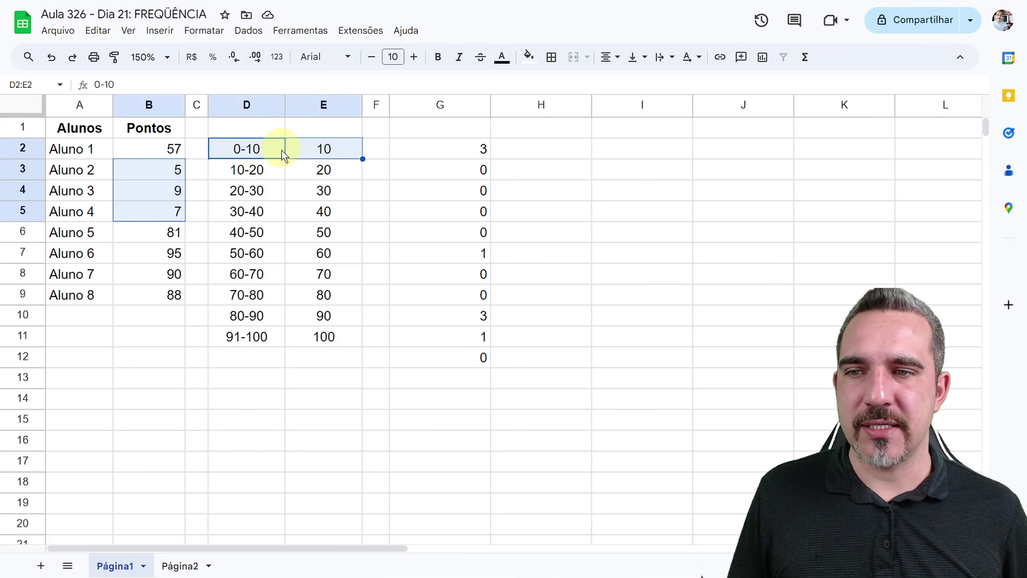
ctrl+click(439, 157)
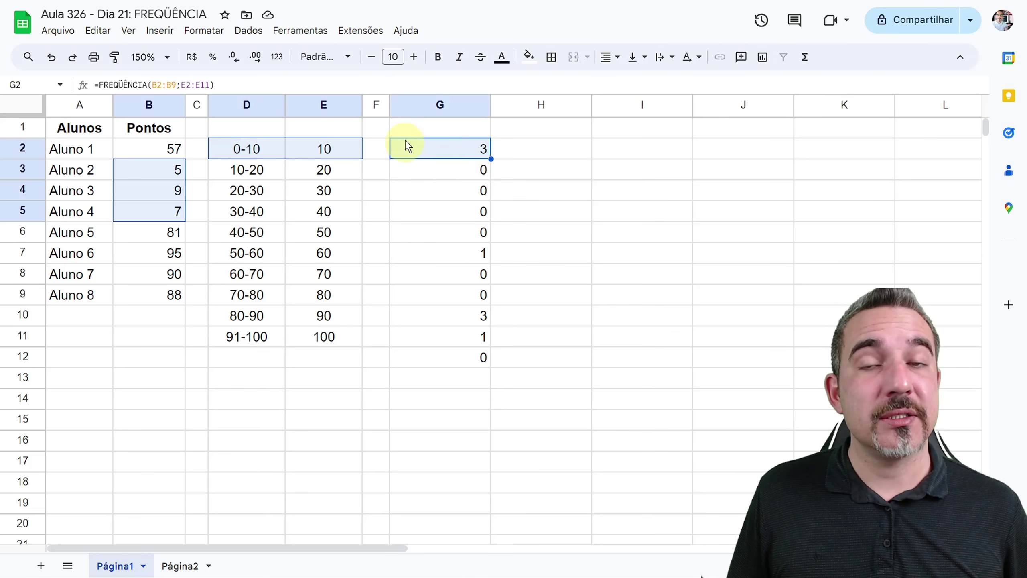
Examine the student list on Página2 from its first row to its last, including the scores in column B.
click(181, 565)
click(173, 169)
drag(114, 134, 161, 445)
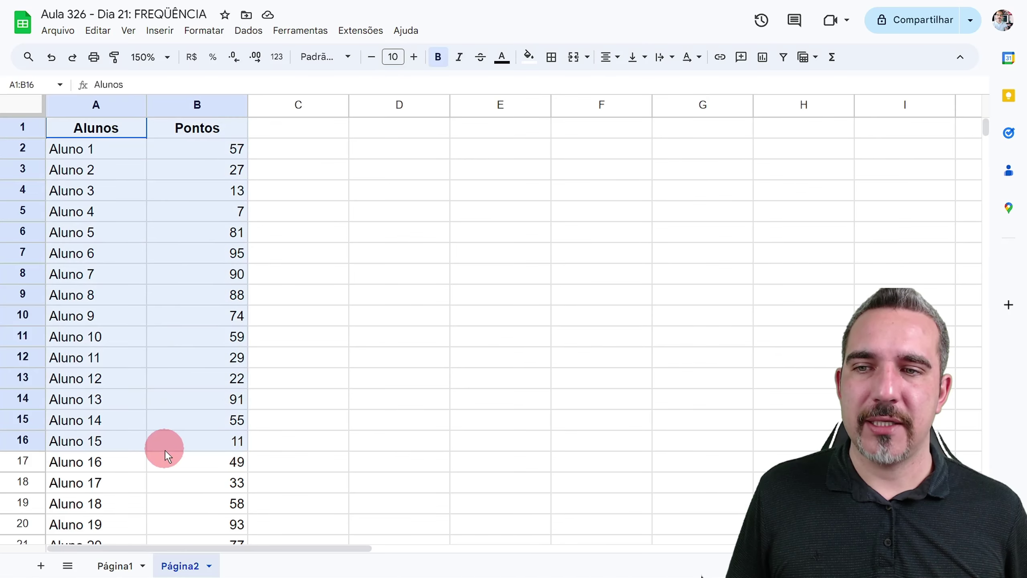
click(106, 257)
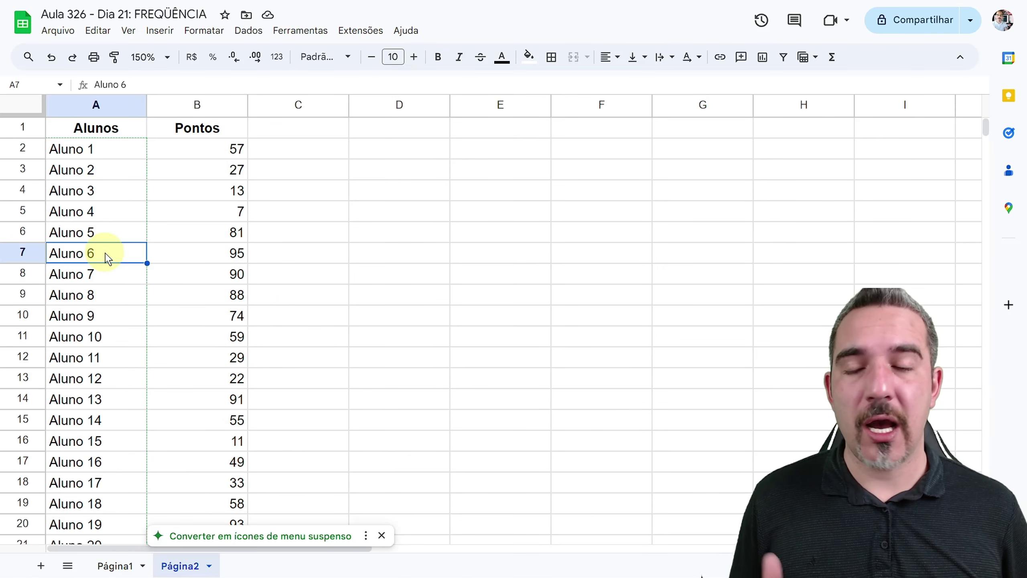
key(ctrl+Down)
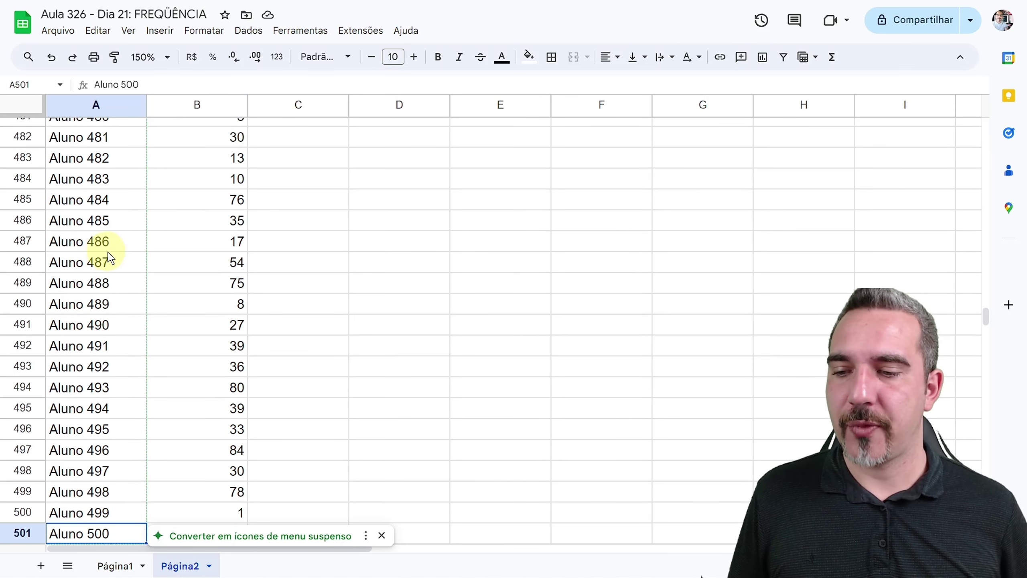
scroll(113, 261, down, 4)
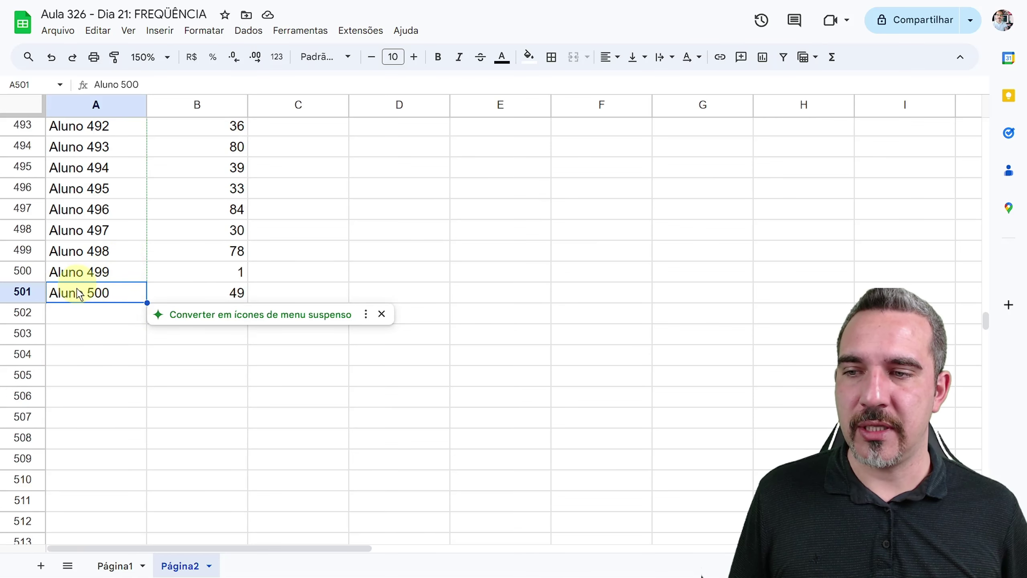
key(ctrl+Up)
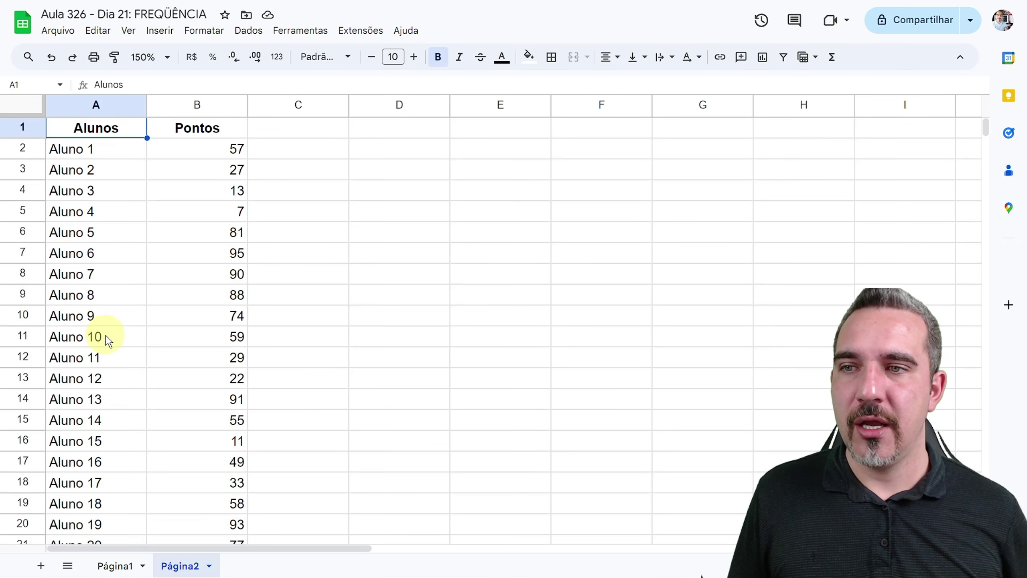
drag(194, 155, 195, 398)
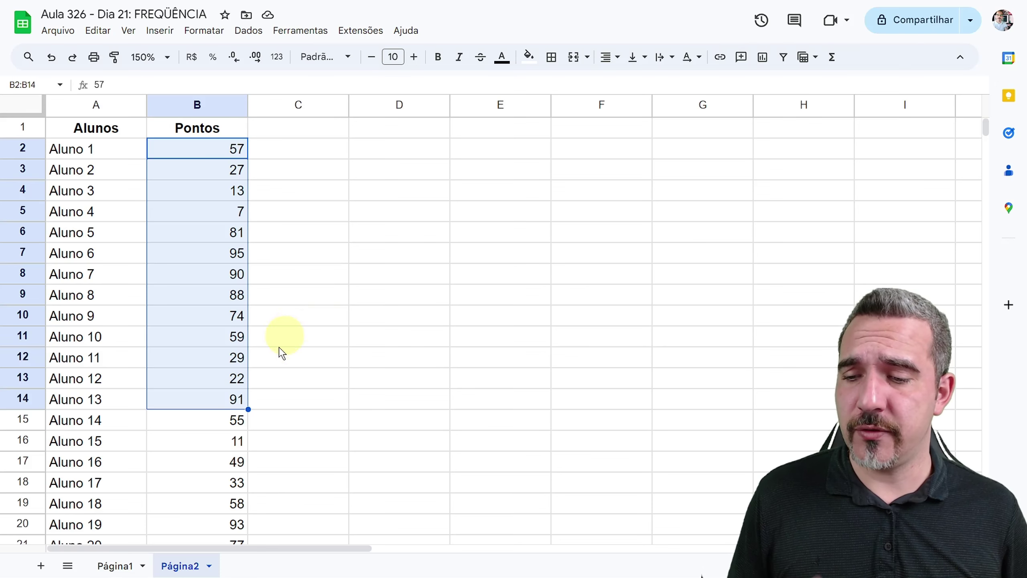
Copy the class table D2:E11 from Página1 to cell D2 of Página2, with column C narrowed as a spacer.
click(130, 563)
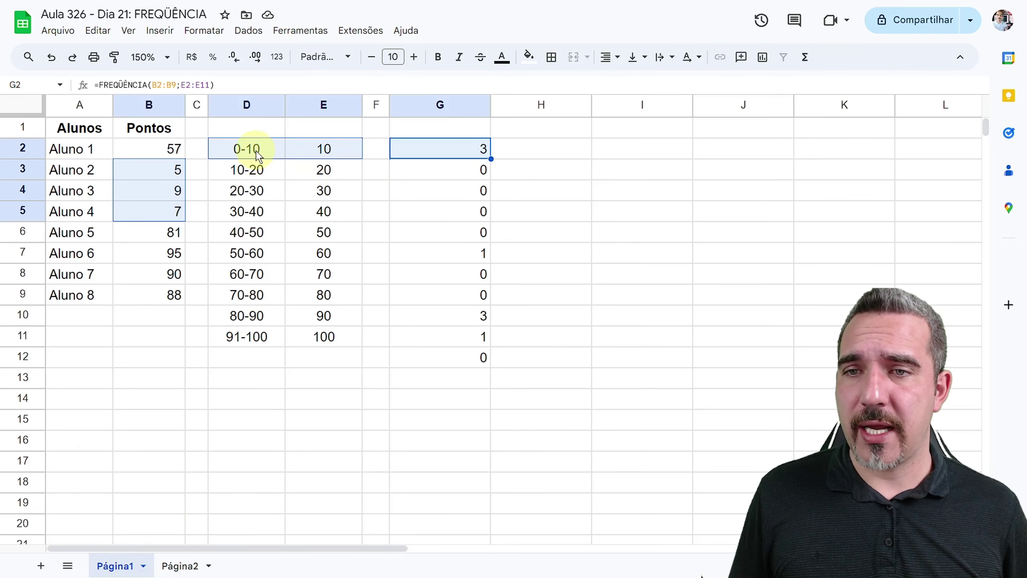
drag(252, 152, 335, 337)
key(ctrl+c)
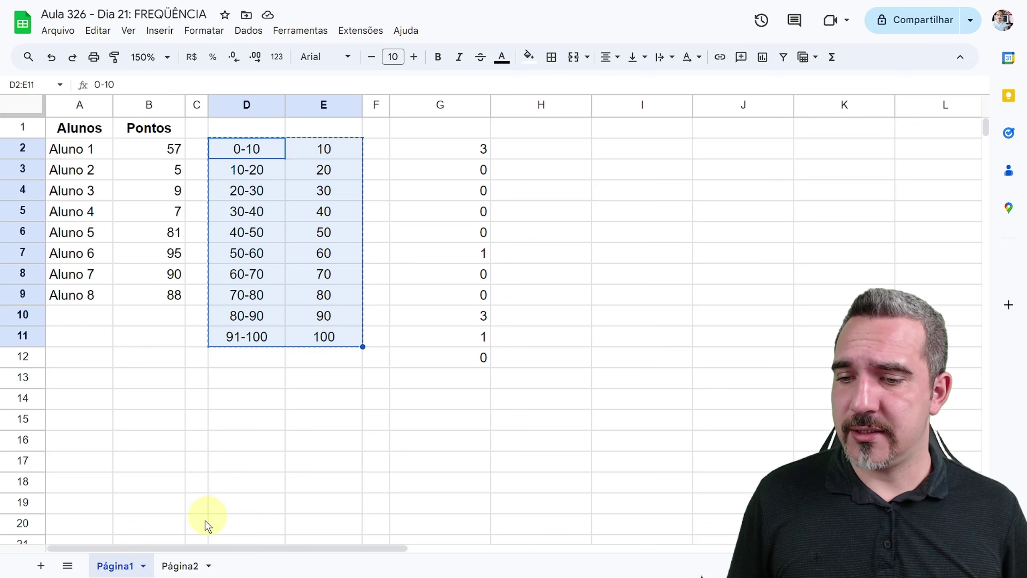
click(180, 564)
drag(349, 104, 278, 105)
click(306, 150)
key(ctrl+v)
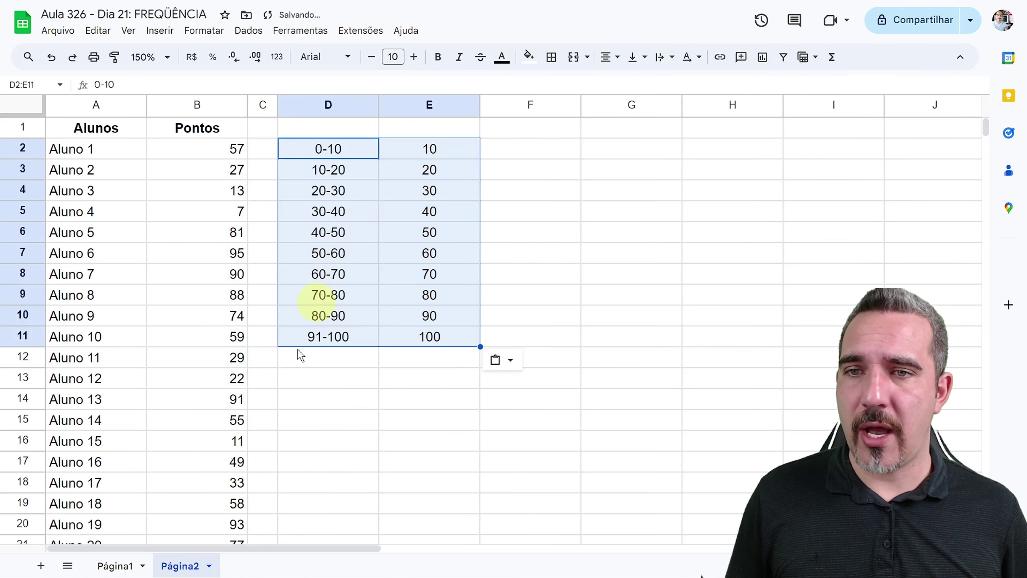
Narrow the student columns A and B, the class columns D and E, and the empty column F on Página2.
mouse_move(112, 104)
mouse_down()
mouse_move(154, 101)
mouse_move(116, 102)
mouse_up()
click(364, 232)
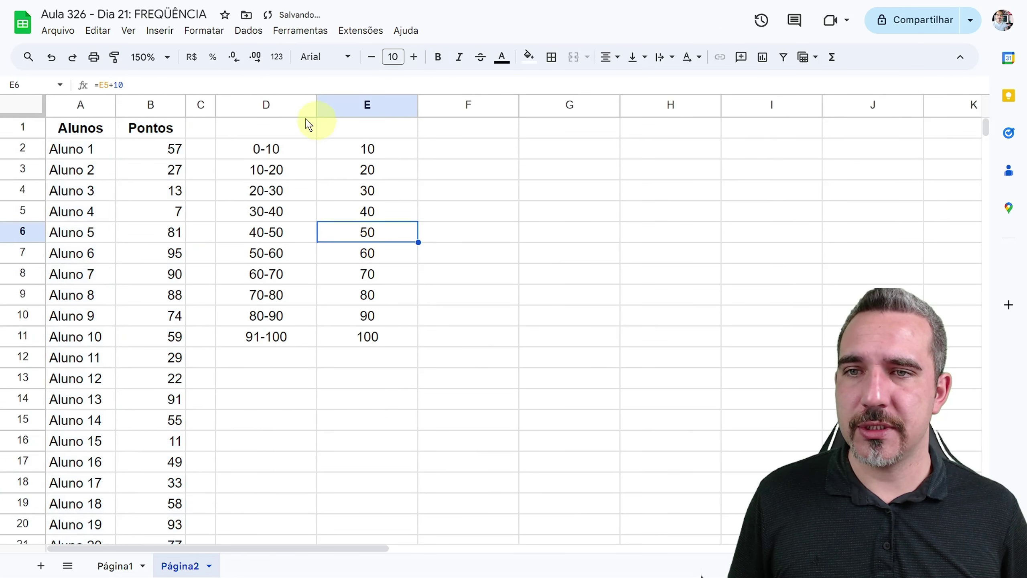
mouse_move(277, 105)
mouse_down()
mouse_move(318, 107)
mouse_move(284, 104)
mouse_up()
click(409, 153)
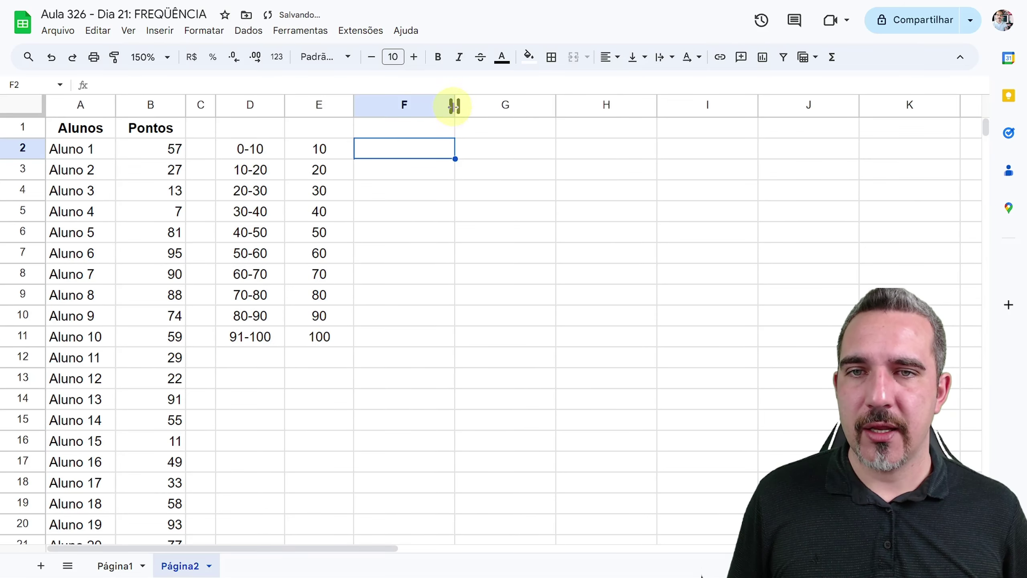
drag(454, 105, 376, 104)
Start a FREQÜÊNCIA formula in G2 of Página2 and read the function help on the dados argument.
click(410, 149)
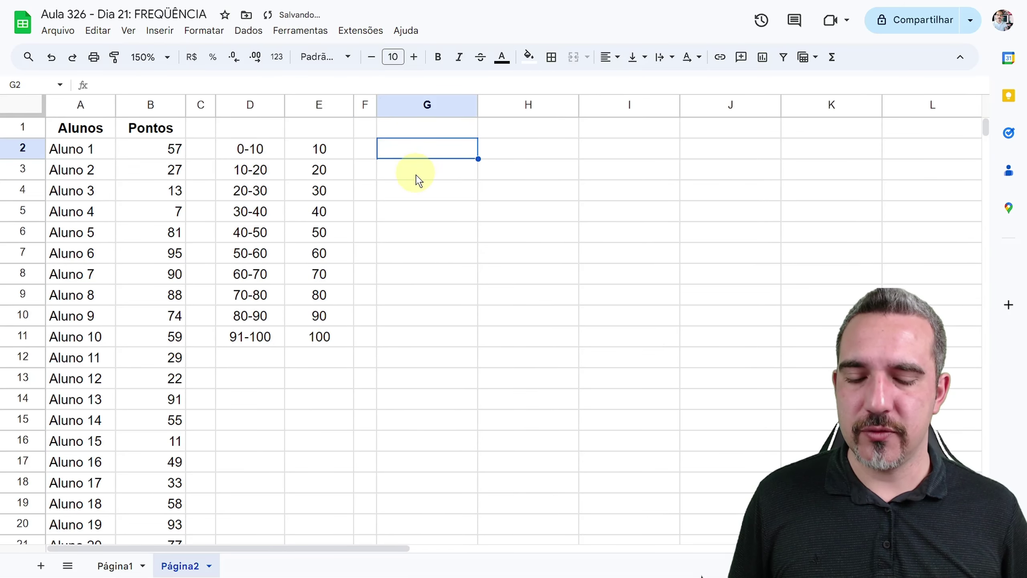
text(=fre)
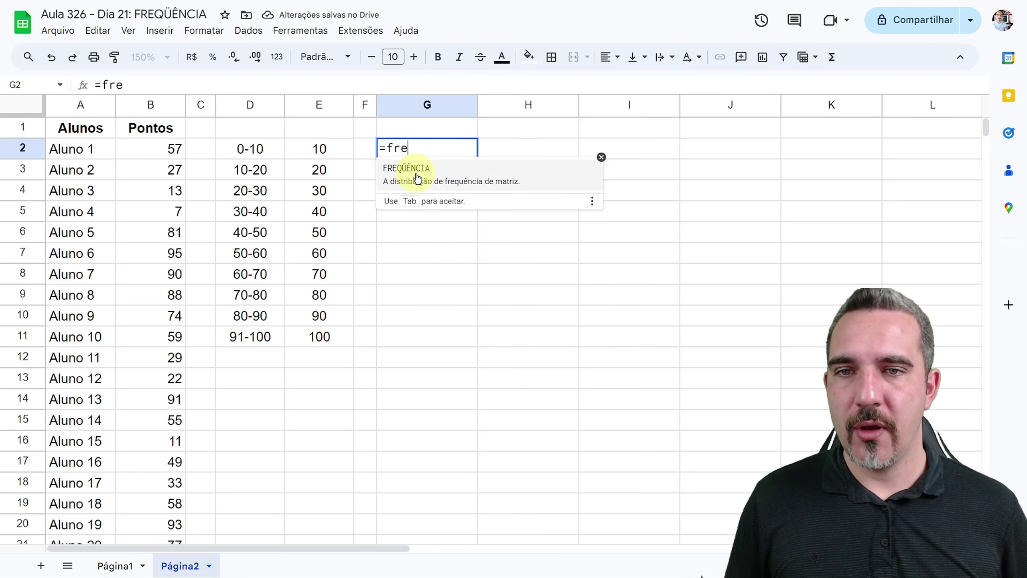
key(Tab)
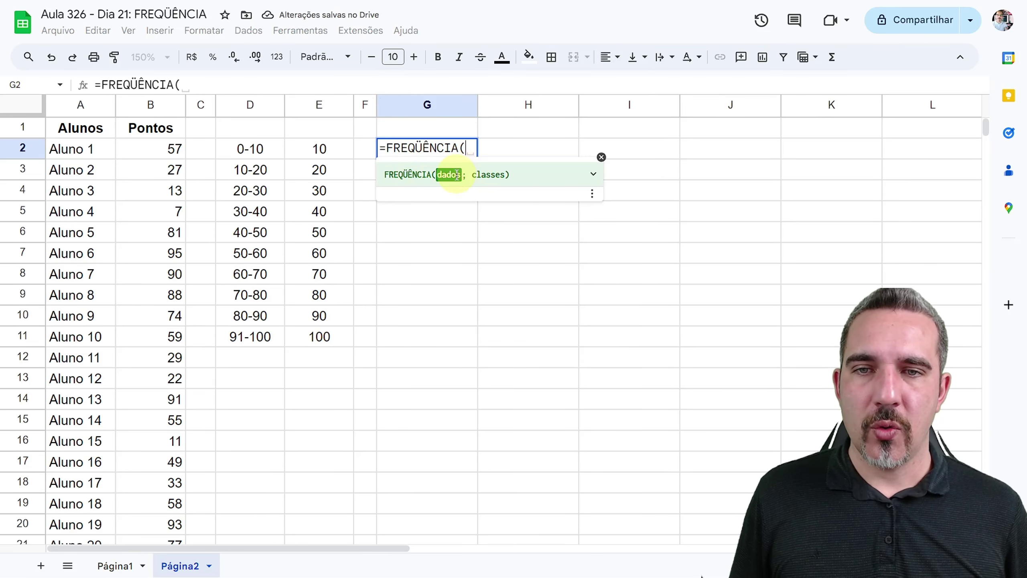
click(593, 175)
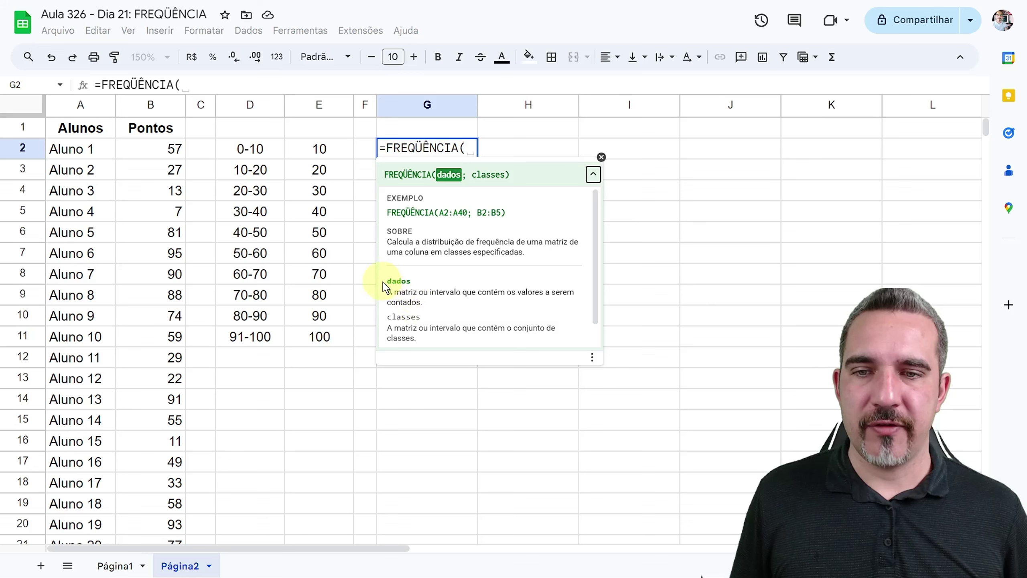
drag(387, 293, 417, 302)
click(465, 149)
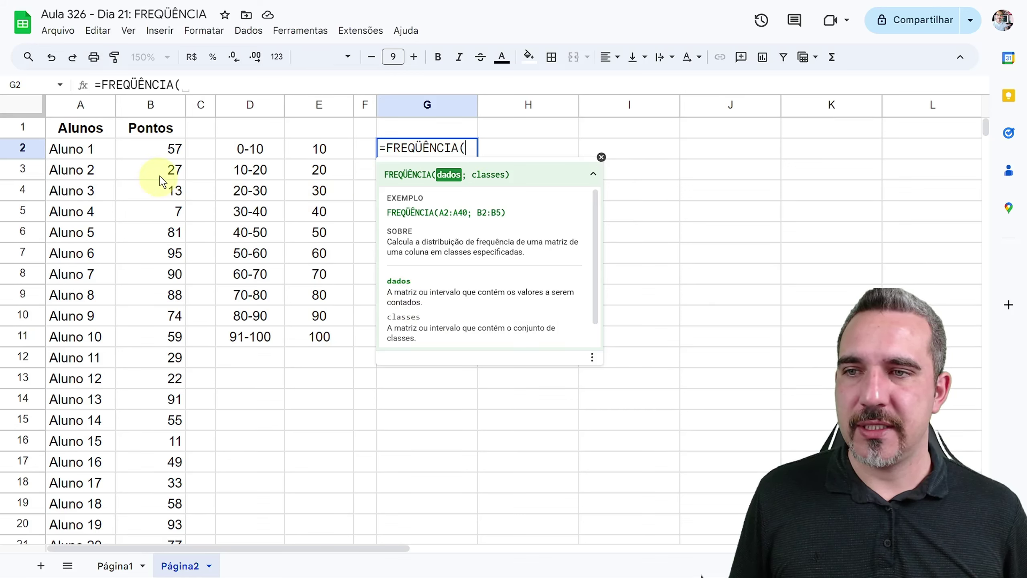
Enter B2:B501 as the data range of the FREQÜÊNCIA formula.
click(151, 105)
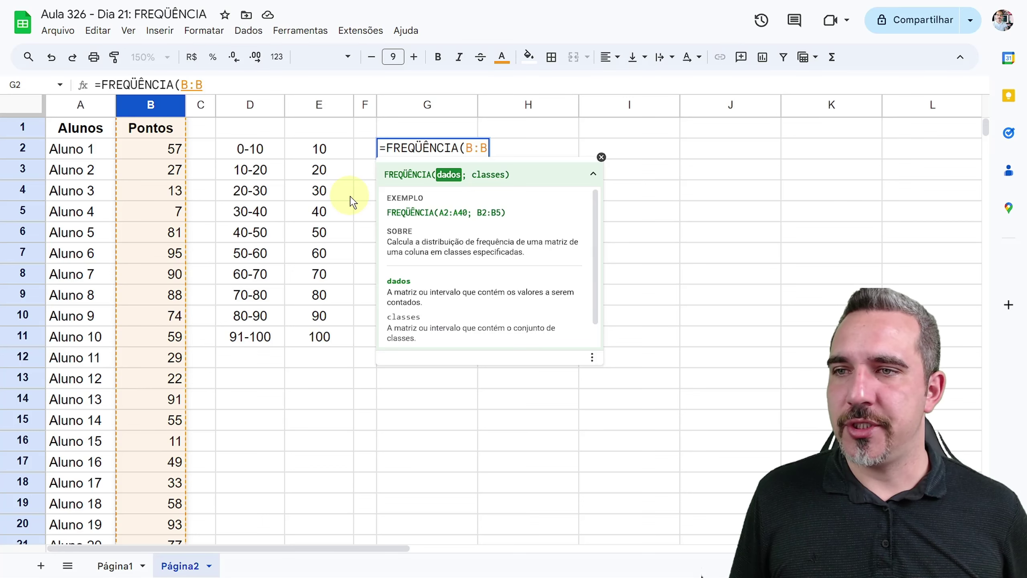
text(2)
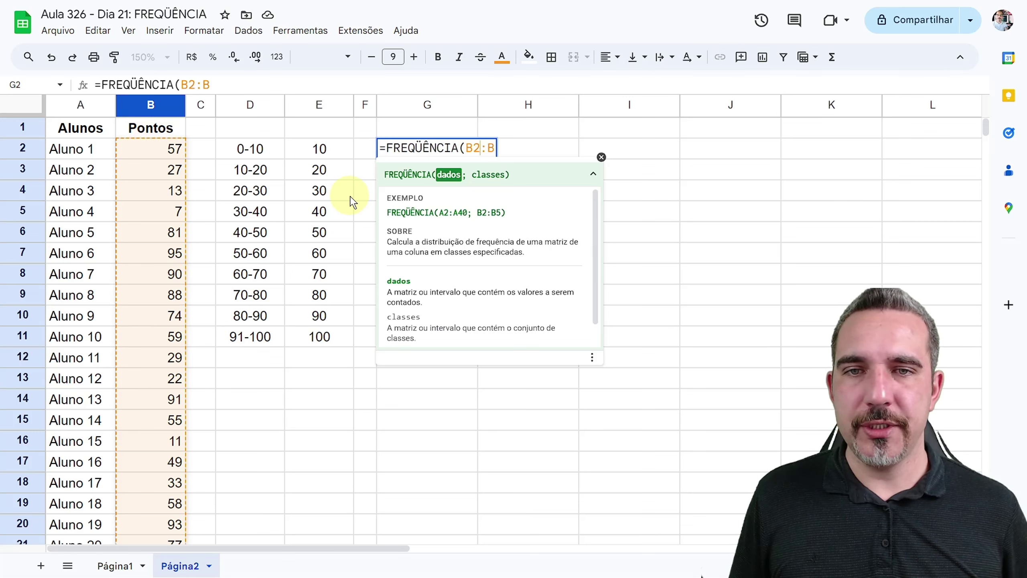
click(493, 147)
text(501)
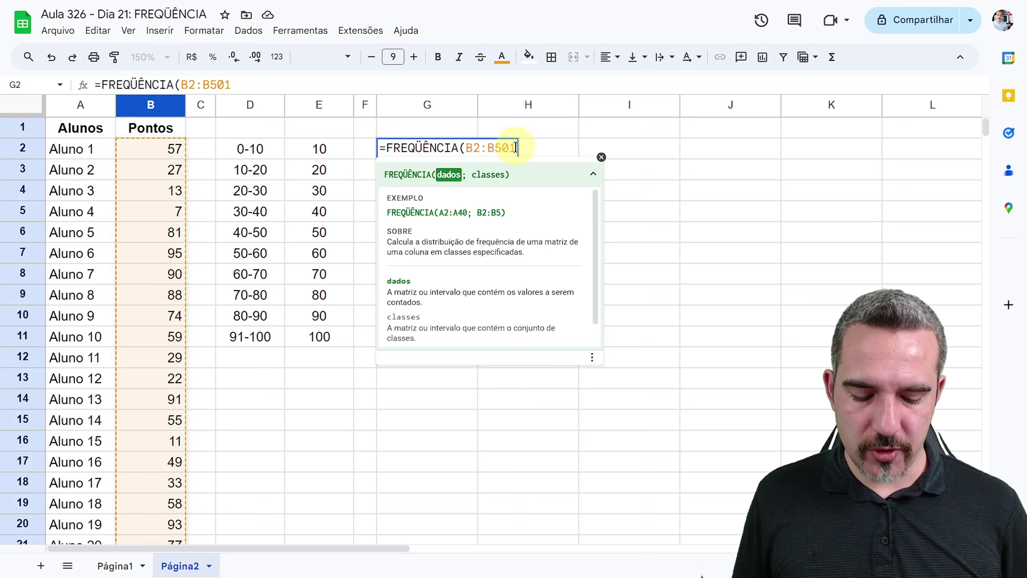
Complete the G2 formula with E2:E11 as the classes, and narrow column G.
text(;)
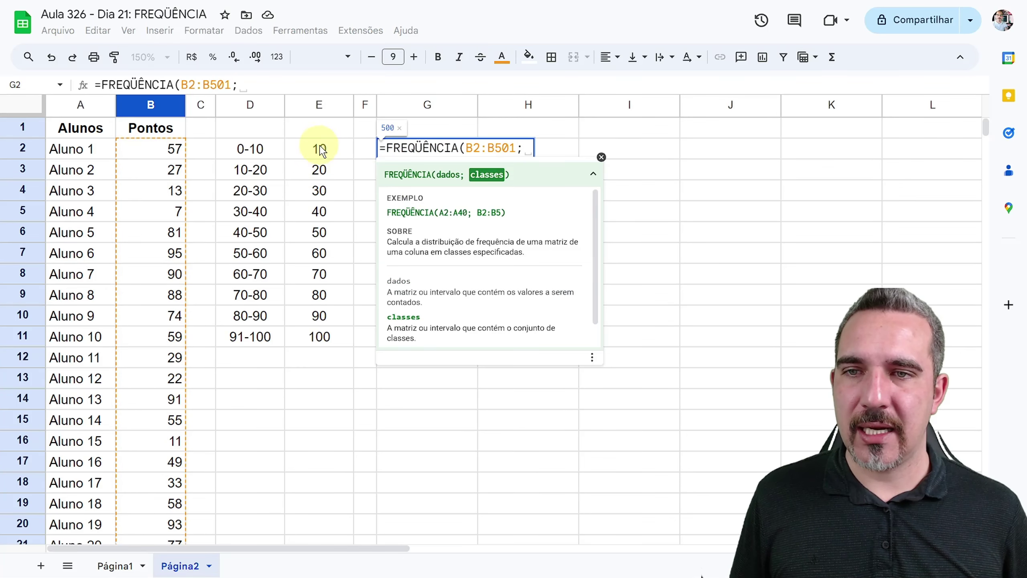
drag(321, 149, 318, 335)
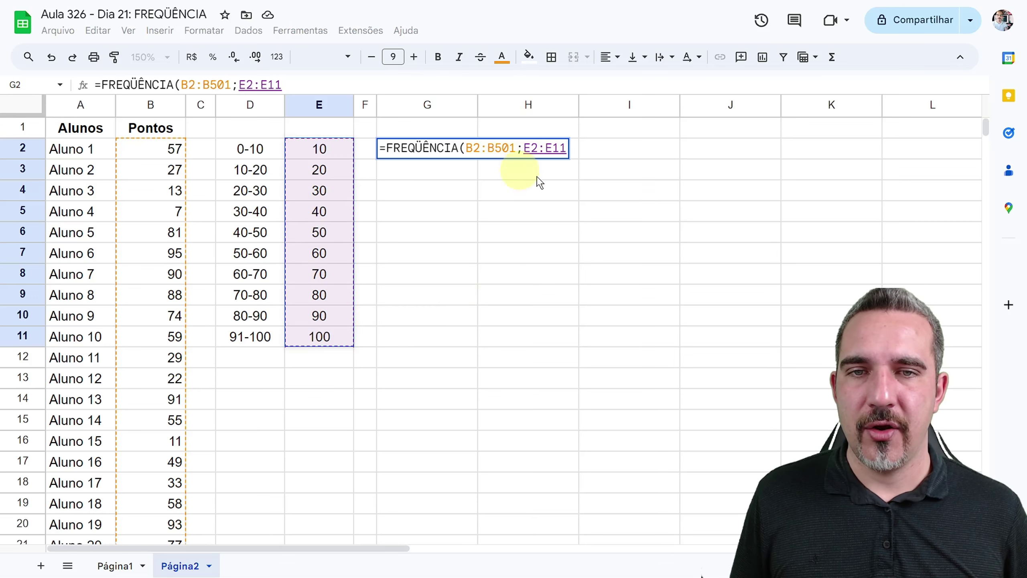
key(Return)
click(452, 149)
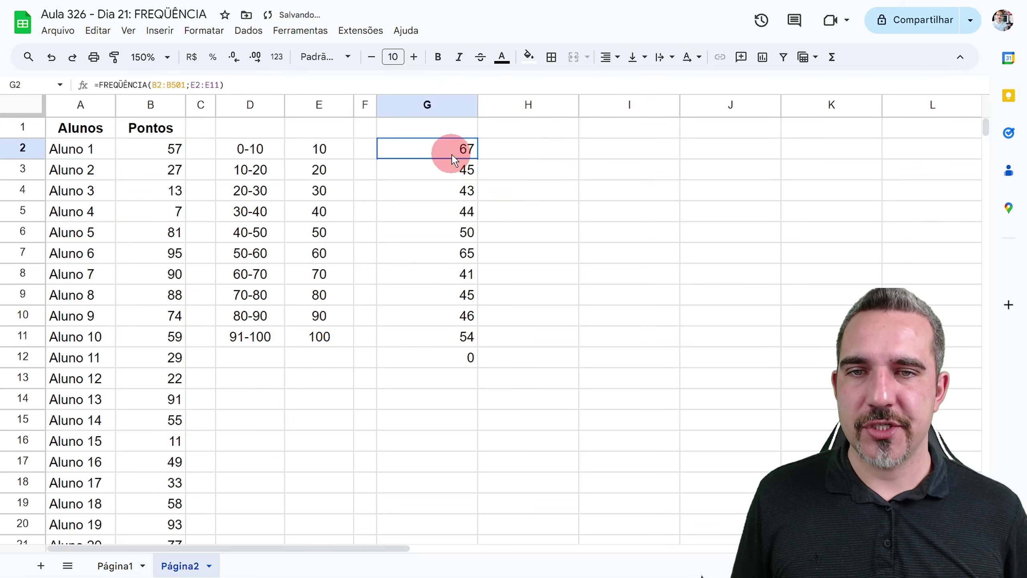
drag(477, 104, 432, 104)
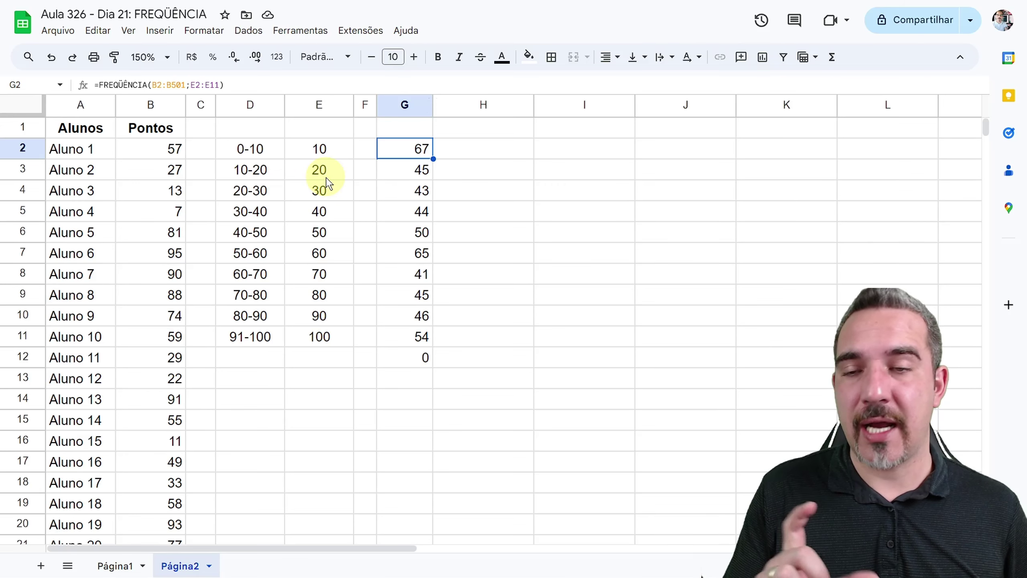
Compare the frequencies in G2:G11 with the class intervals in column D, the limits in column E and the student list.
click(268, 148)
click(408, 155)
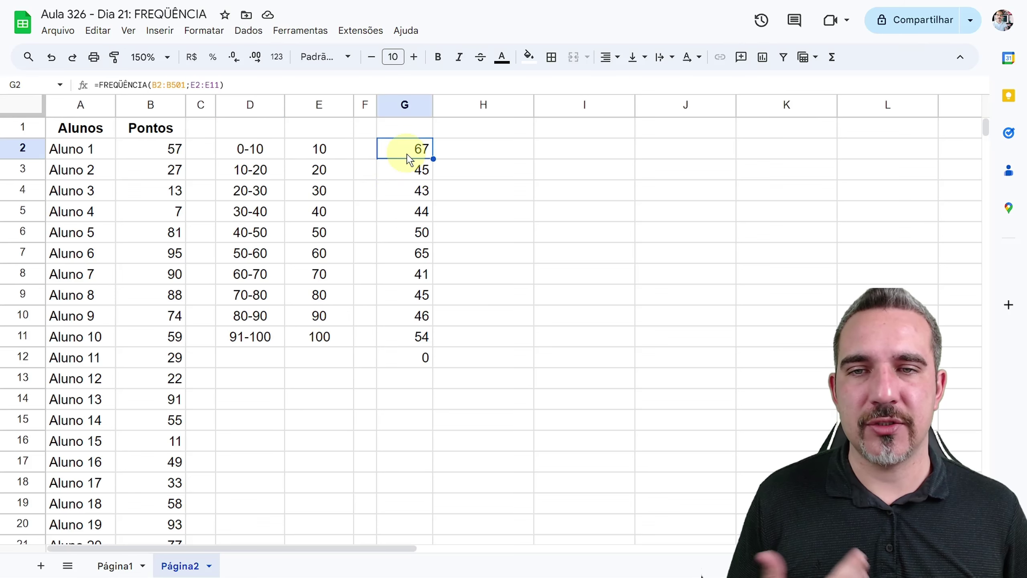
click(249, 169)
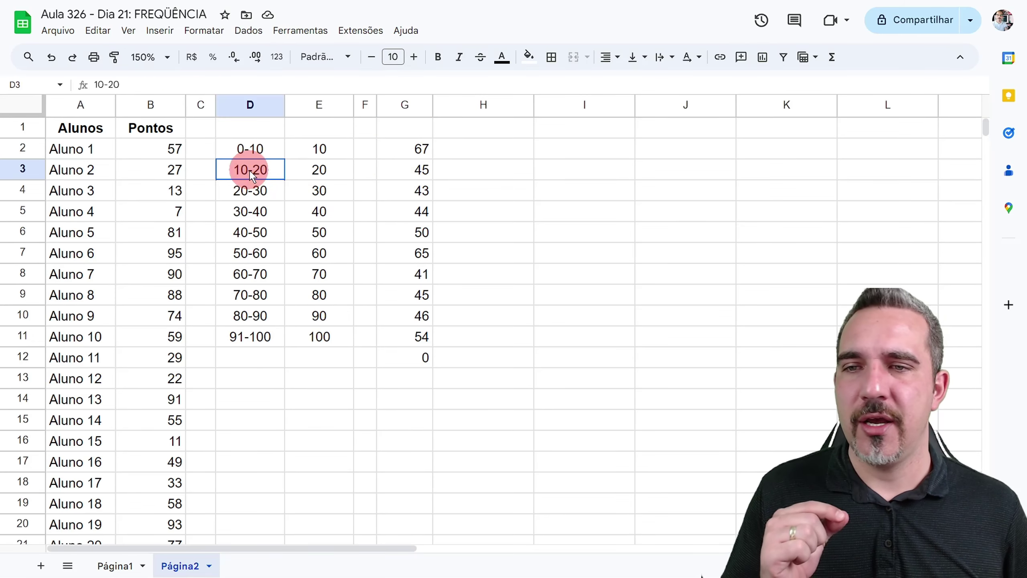
click(395, 175)
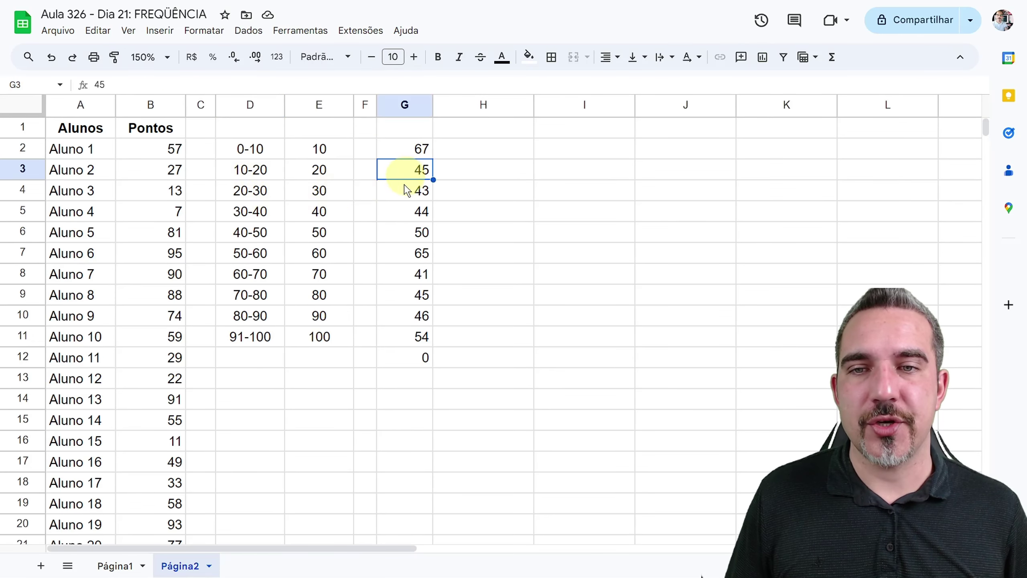
click(259, 197)
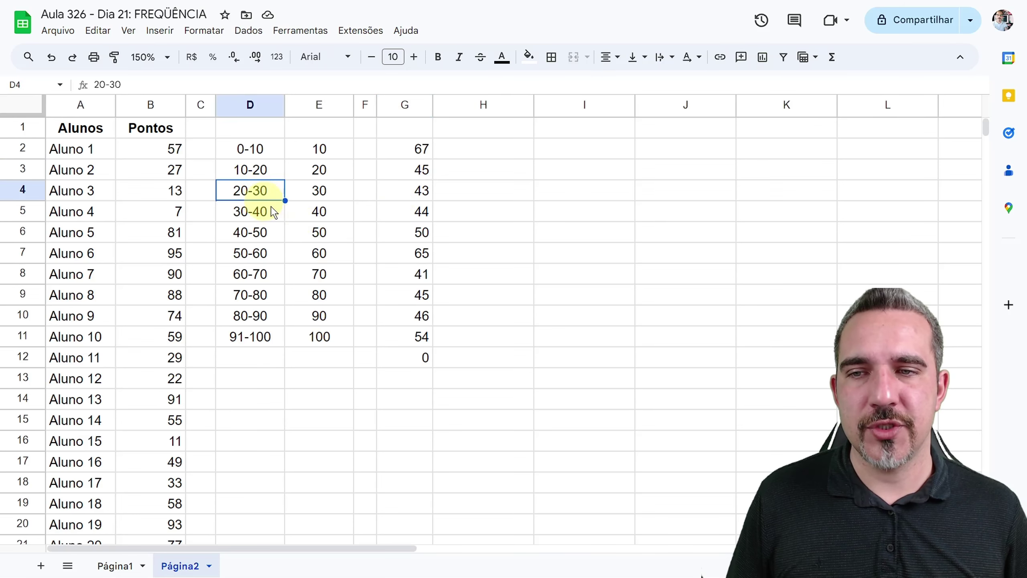
click(413, 196)
drag(420, 152, 404, 340)
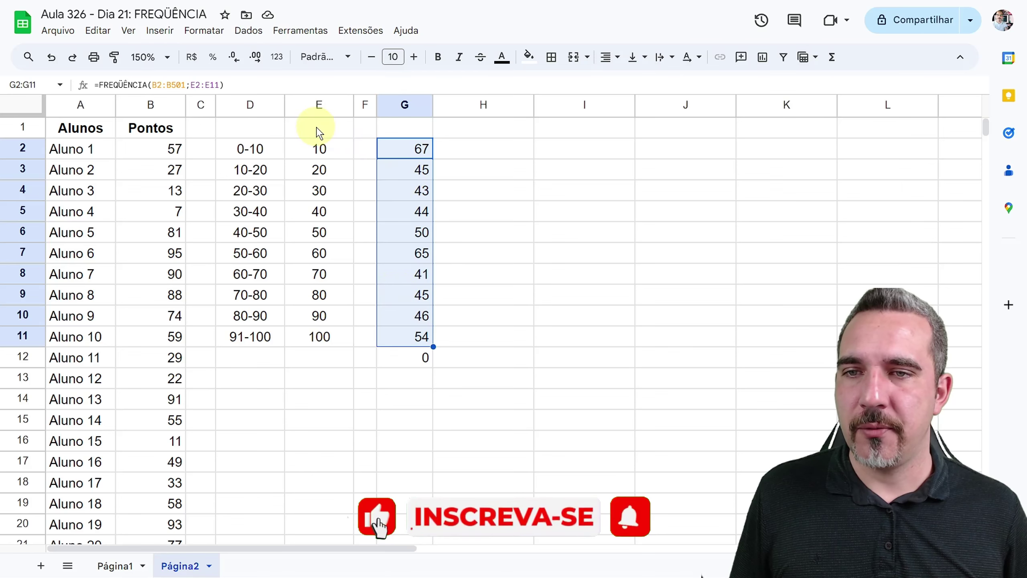
drag(319, 148, 407, 336)
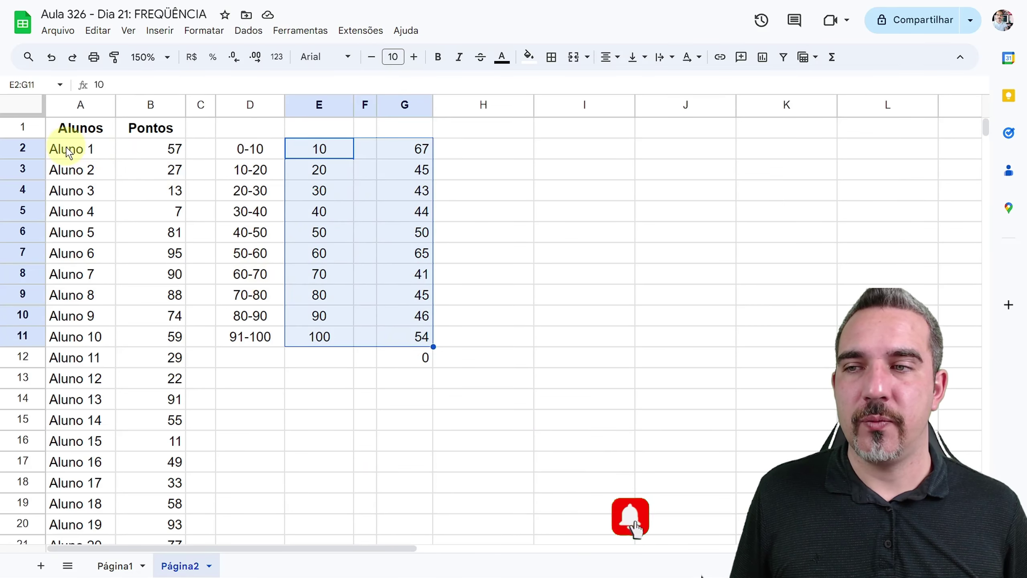
drag(65, 149, 174, 336)
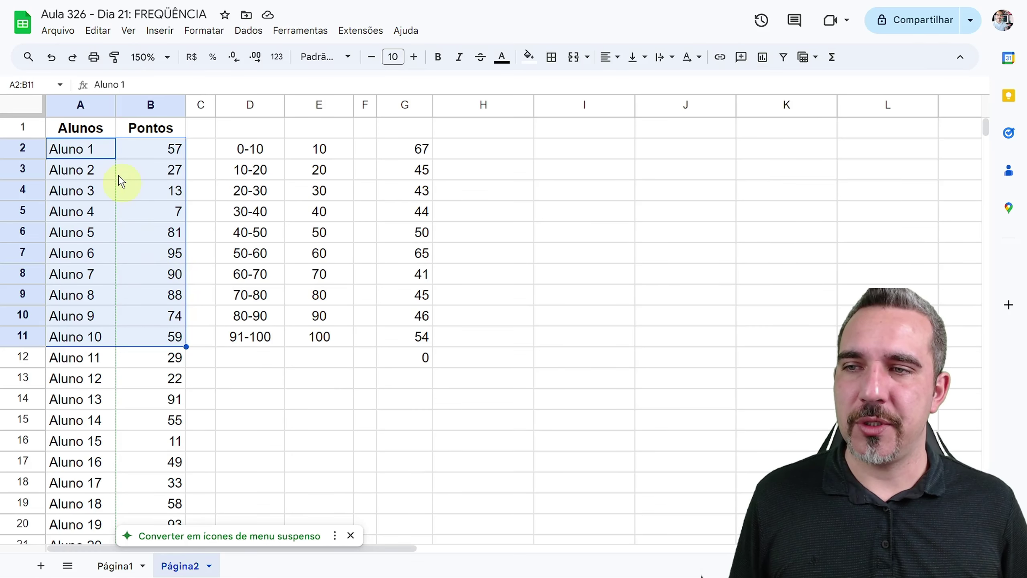
click(101, 134)
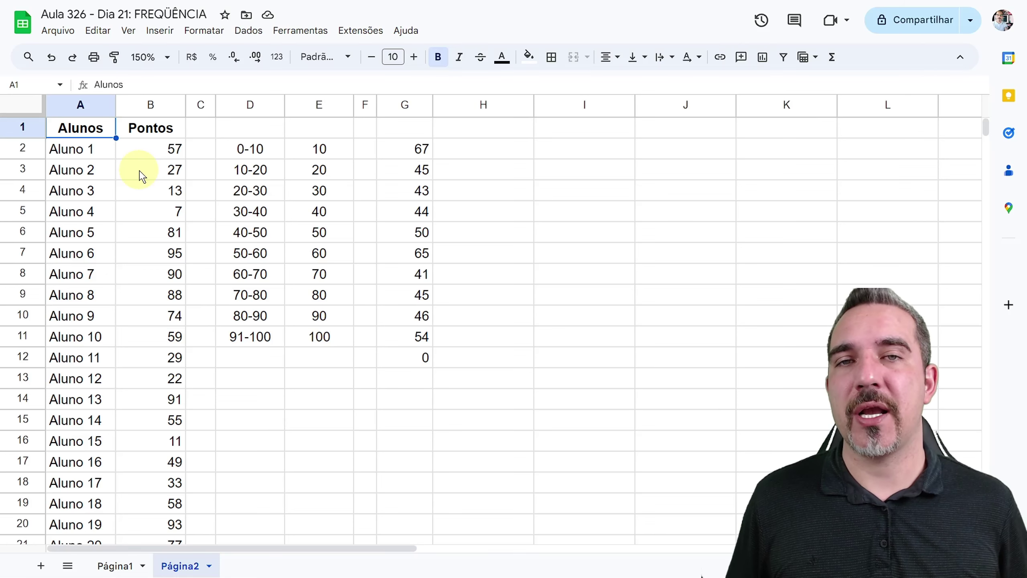